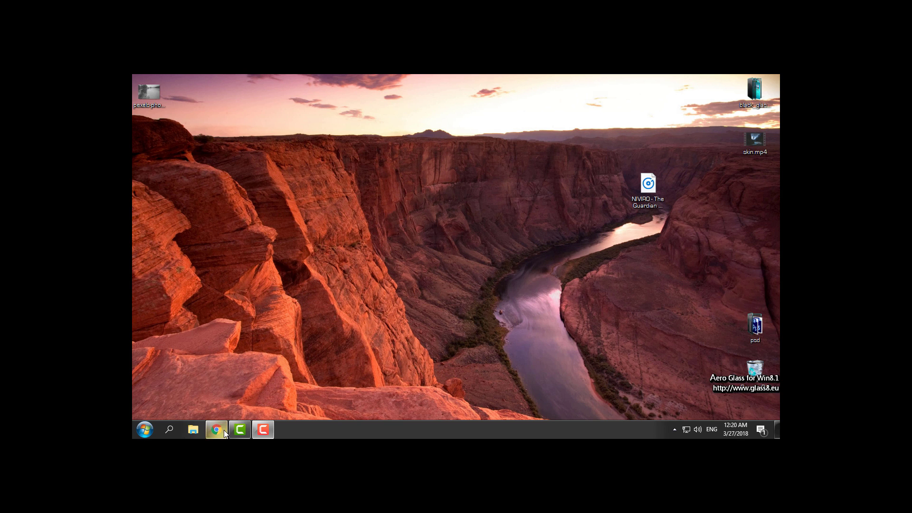
# Search 'rainmeter' in a new Chrome tab, open rainmeter.net, then minimize Chrome
pyautogui.hotkey('alt', 'Tab')
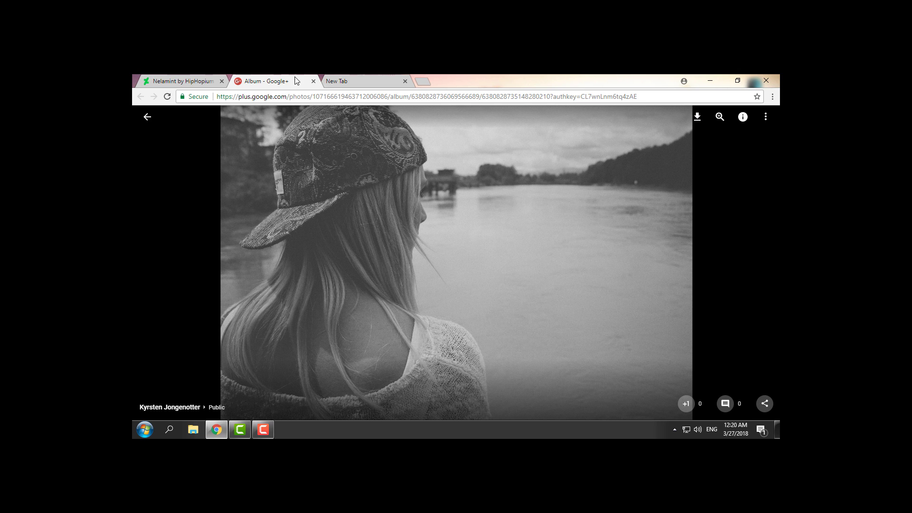
pyautogui.click(180, 80)
pyautogui.scroll(1, 486, 212)
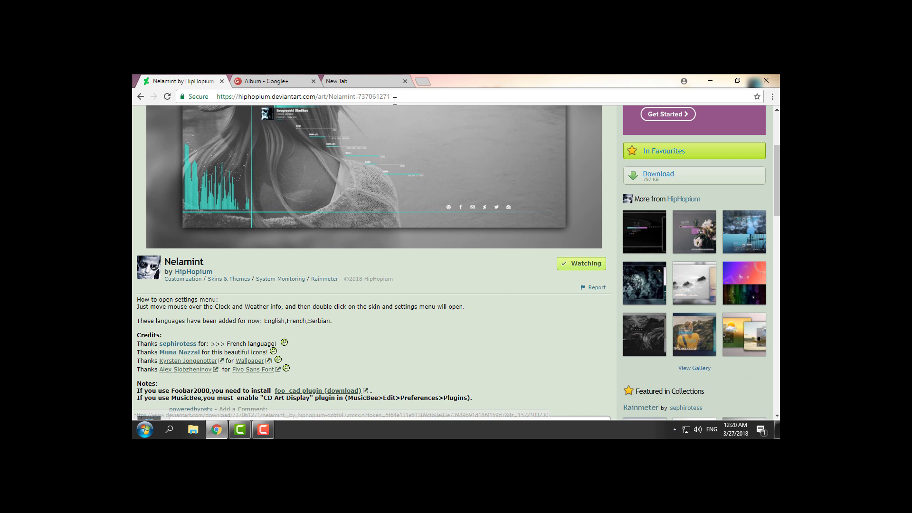
pyautogui.click(359, 79)
pyautogui.write('rainmeter')
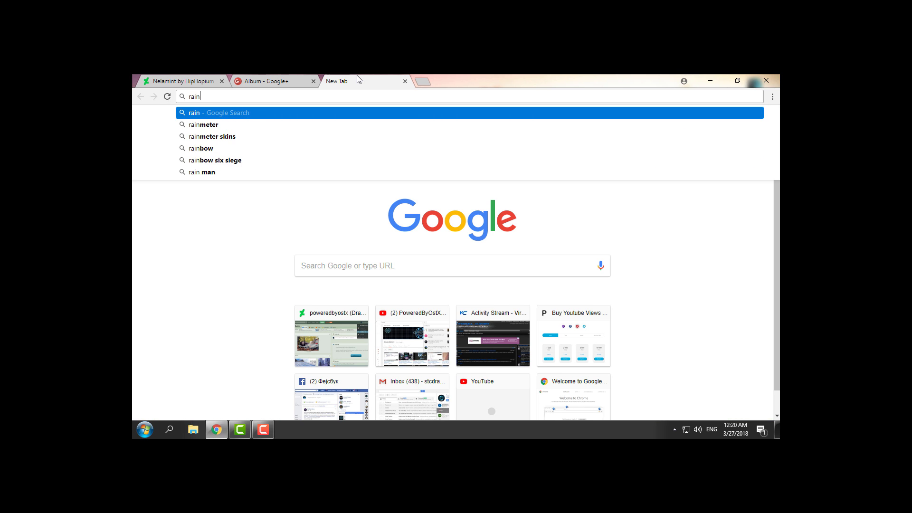
pyautogui.press('Return')
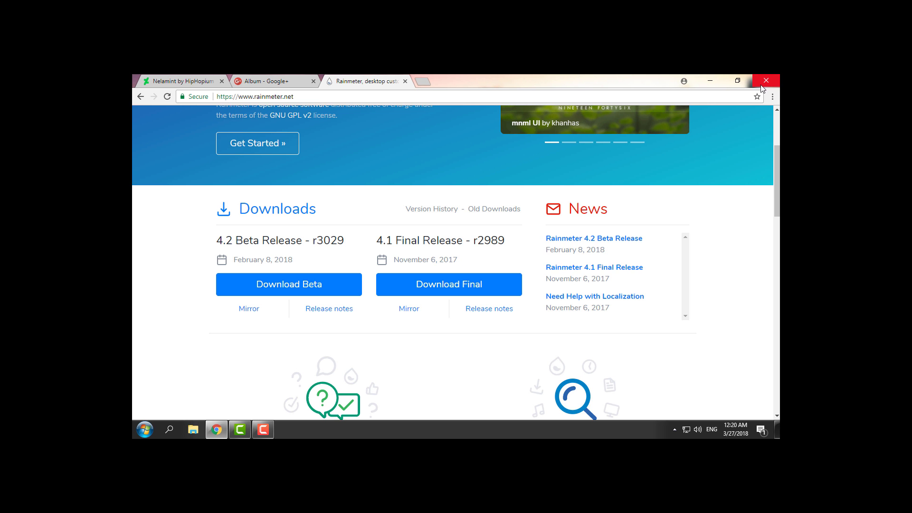
pyautogui.click(710, 81)
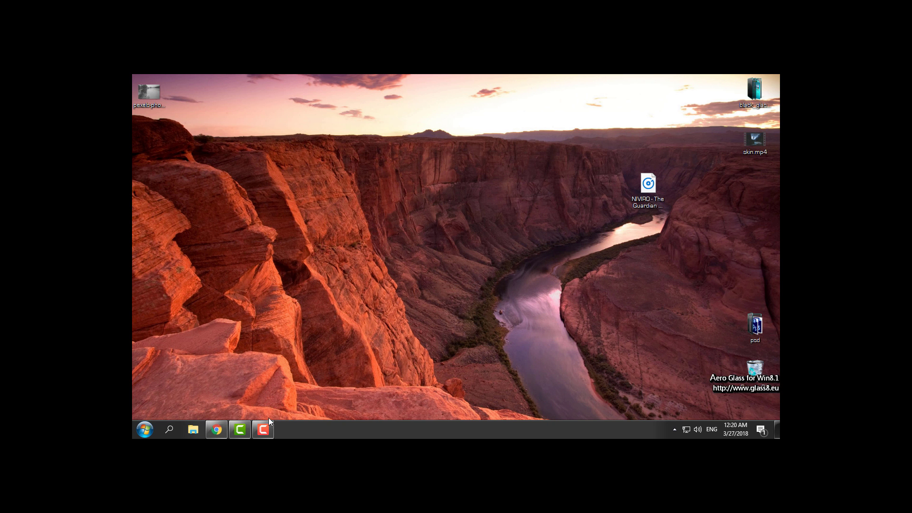
# Download the Nelamint skin from its deviantArt page and install the .rmskin file
pyautogui.click(217, 429)
pyautogui.click(188, 79)
pyautogui.click(678, 172)
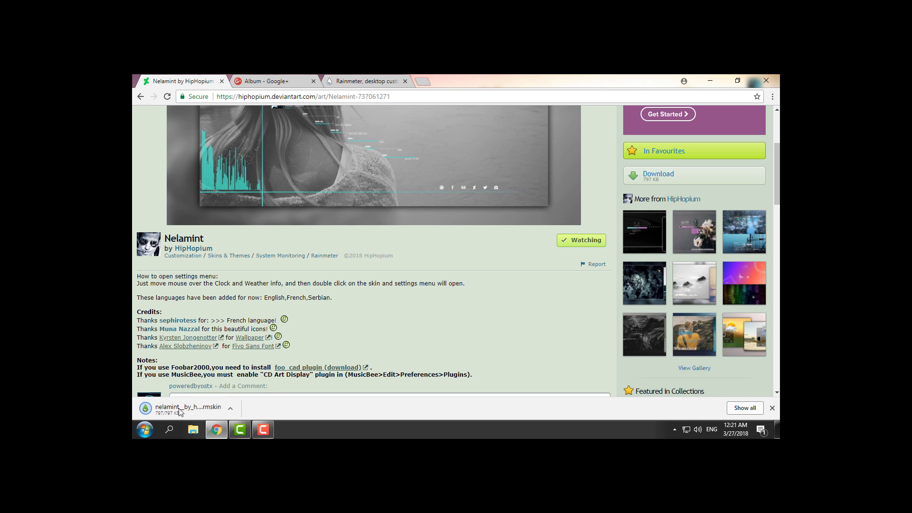
pyautogui.click(714, 78)
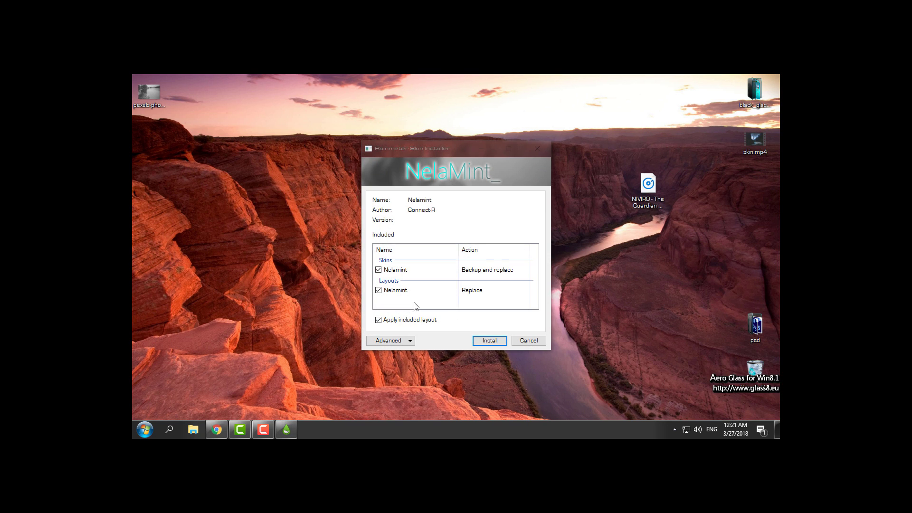
pyautogui.click(489, 340)
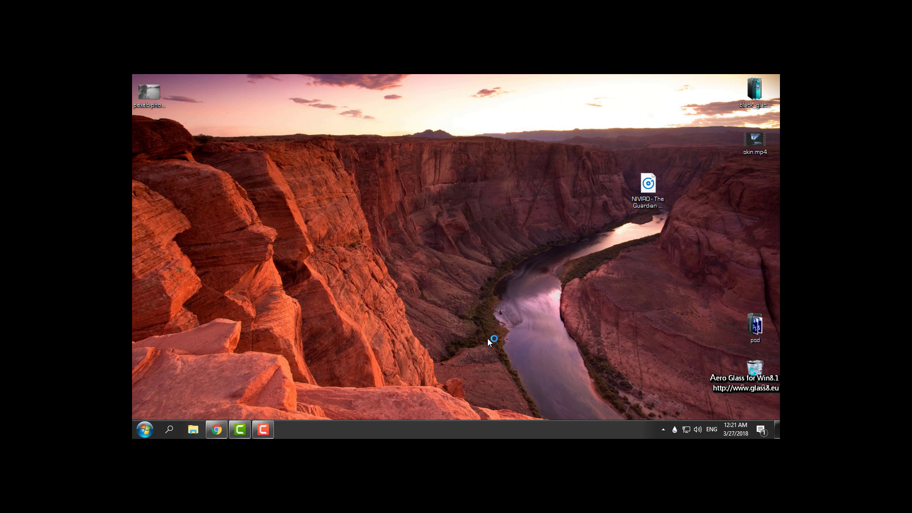
# Unload the Nelamint settings panel and move the clock and teal lines up and left
pyautogui.moveTo(524, 227); pyautogui.dragTo(433, 147)
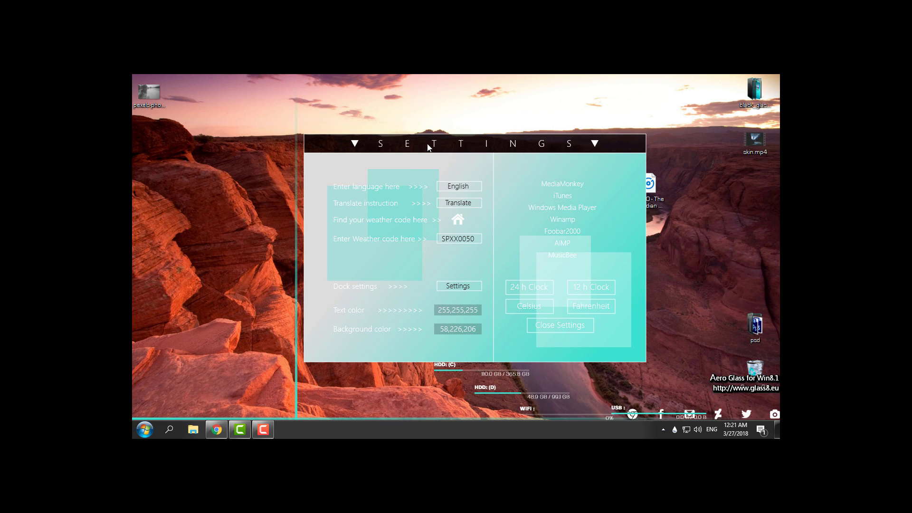
pyautogui.rightClick(427, 145)
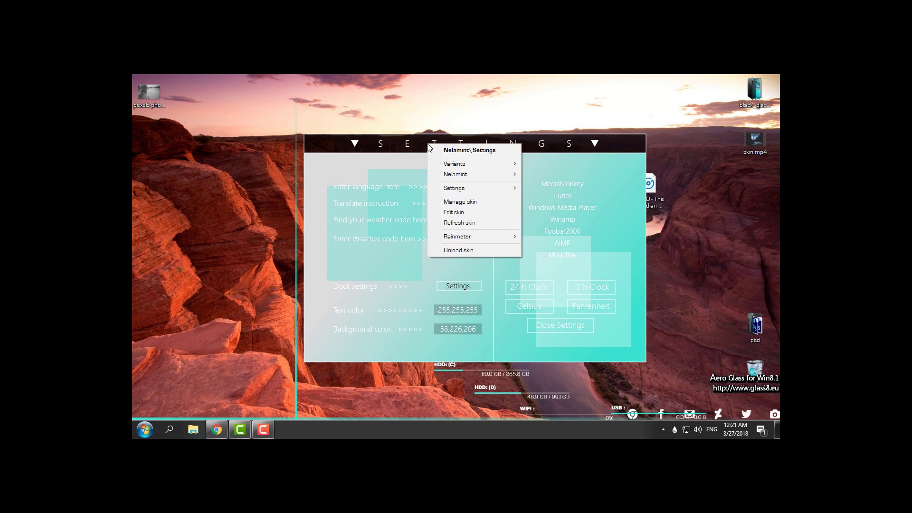
pyautogui.click(459, 252)
pyautogui.moveTo(436, 274); pyautogui.dragTo(402, 176)
pyautogui.moveTo(297, 233); pyautogui.dragTo(275, 181)
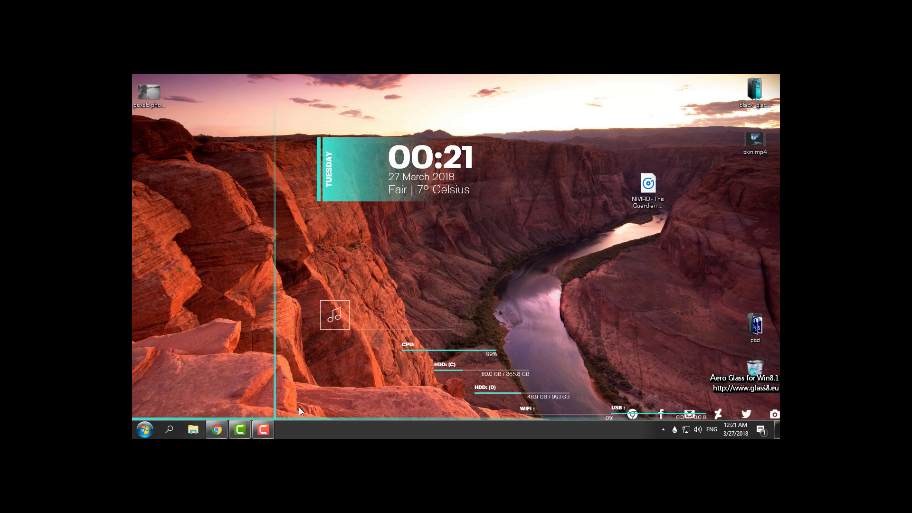
pyautogui.moveTo(296, 418); pyautogui.dragTo(289, 373)
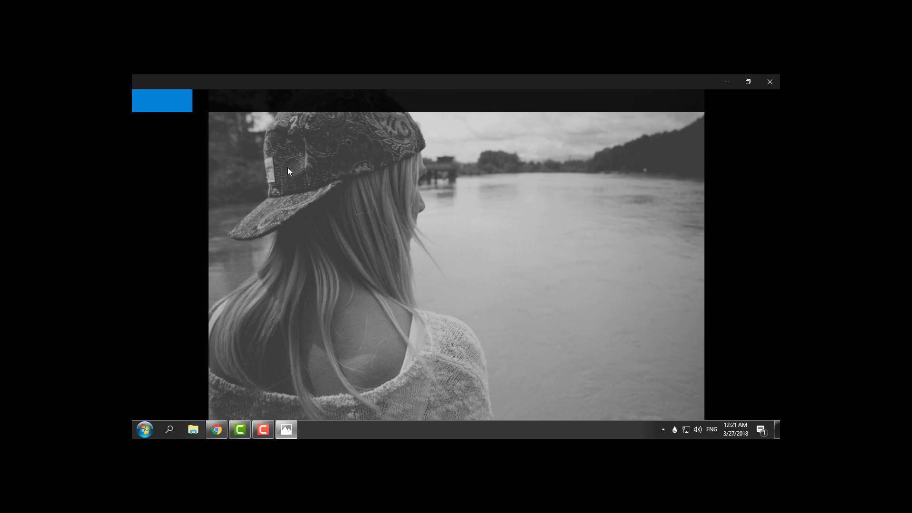
# Set the black-and-white river photo as the desktop background, then close Photos
pyautogui.rightClick(287, 167)
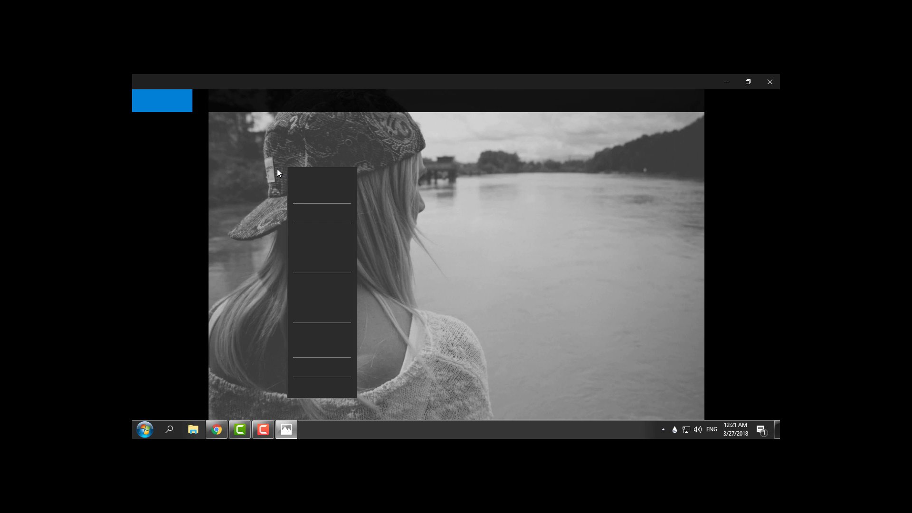
pyautogui.click(262, 170)
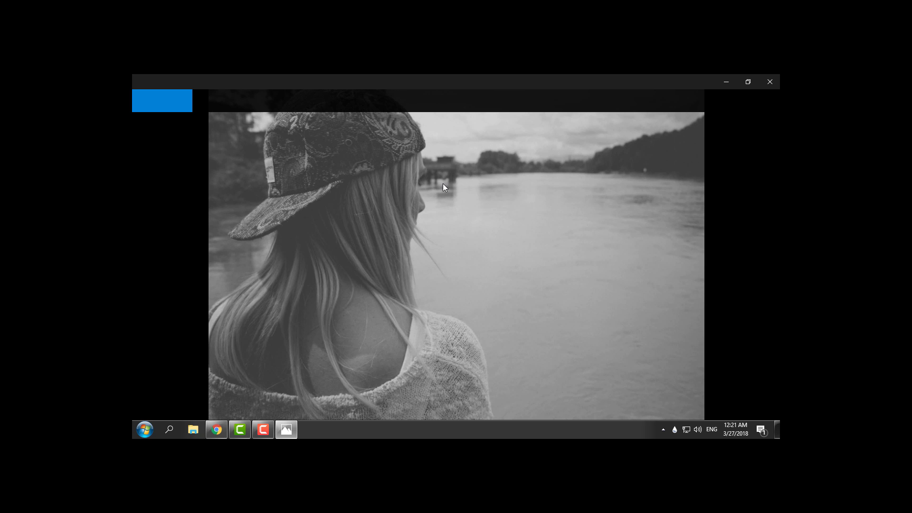
pyautogui.click(770, 82)
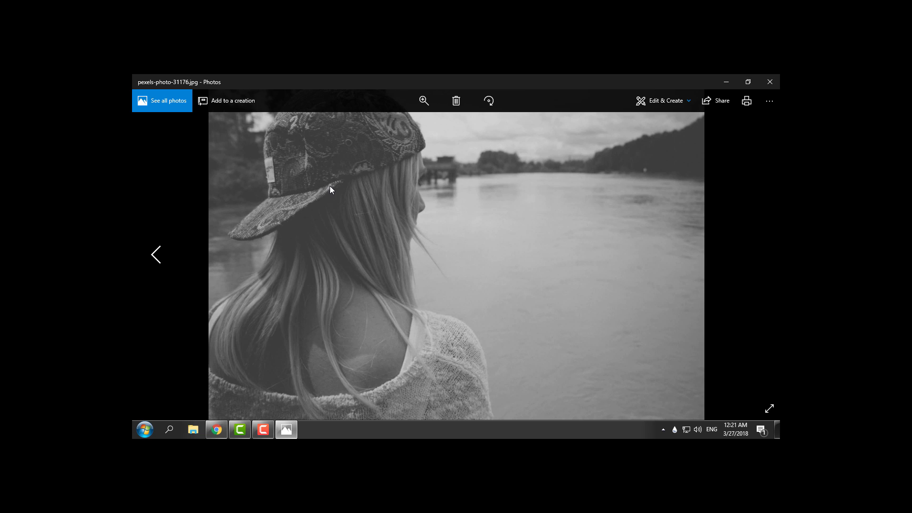
pyautogui.rightClick(330, 186)
pyautogui.moveTo(377, 365)
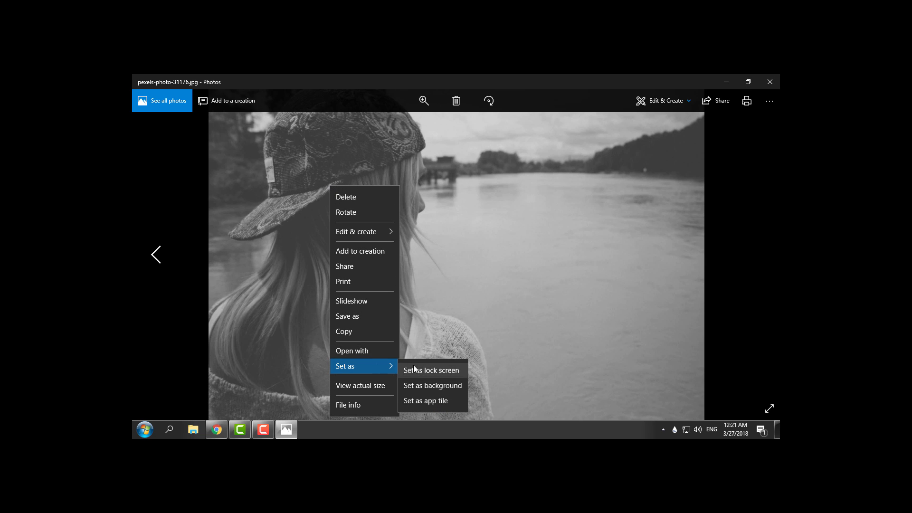
pyautogui.click(430, 388)
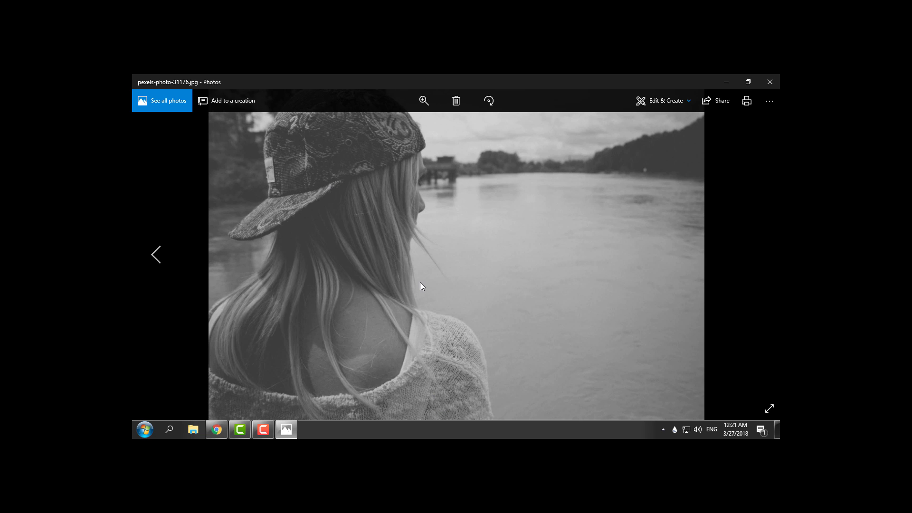
pyautogui.click(769, 82)
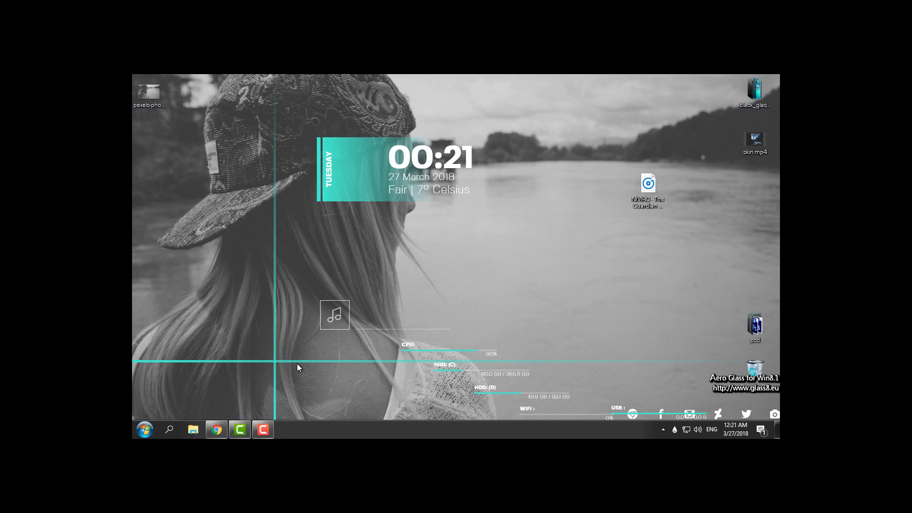
# Stack the music, CPU, HDD (C), HDD (D) and WiFi meters in a column under the clock
pyautogui.moveTo(349, 187); pyautogui.dragTo(327, 219)
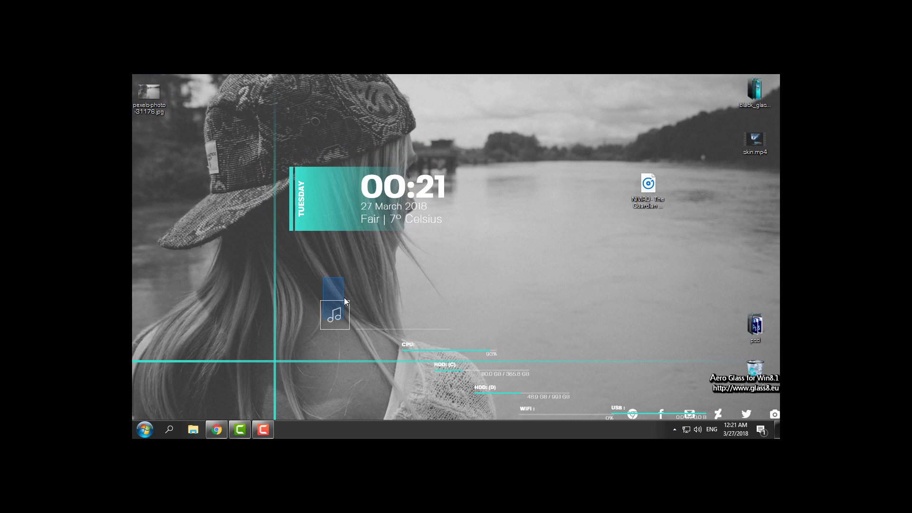
pyautogui.moveTo(350, 314); pyautogui.dragTo(310, 249)
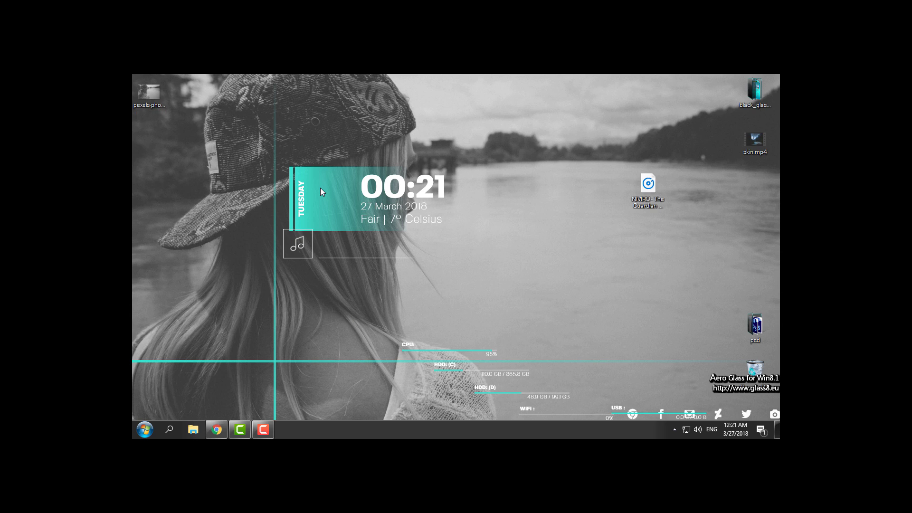
pyautogui.moveTo(320, 187); pyautogui.dragTo(316, 161)
pyautogui.moveTo(305, 247)
pyautogui.mouseDown()
pyautogui.moveTo(304, 221)
pyautogui.moveTo(305, 228)
pyautogui.mouseUp()
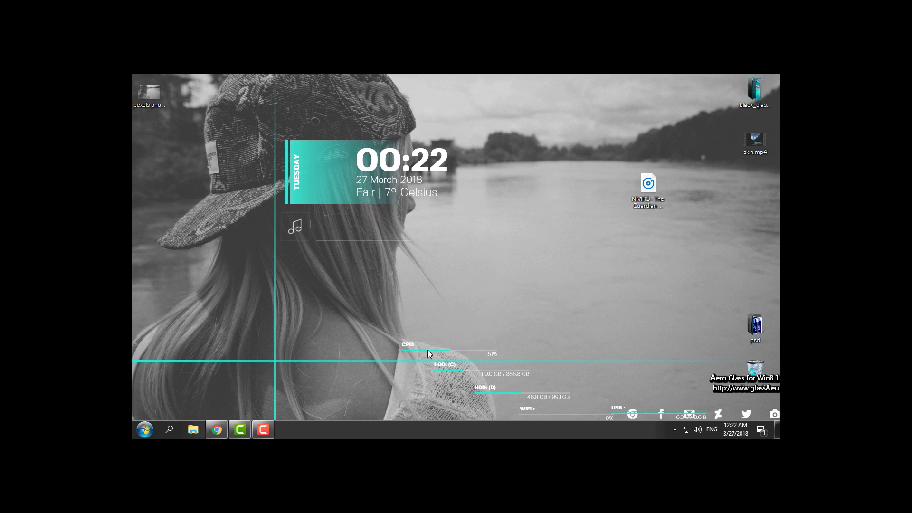
pyautogui.moveTo(428, 350); pyautogui.dragTo(320, 259)
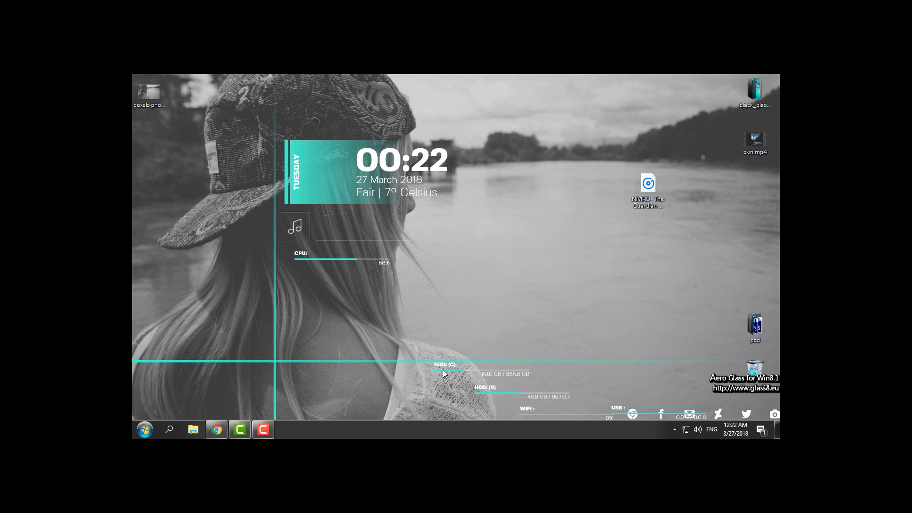
pyautogui.moveTo(443, 370); pyautogui.dragTo(323, 278)
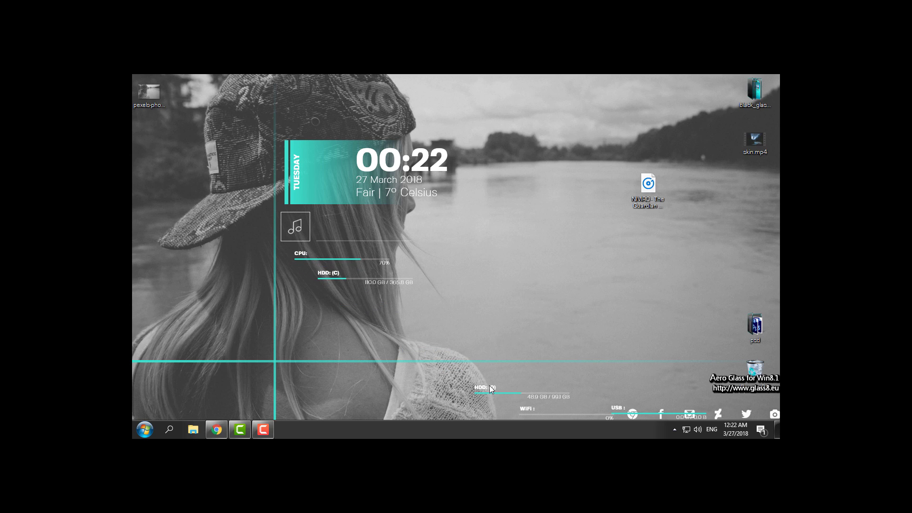
pyautogui.moveTo(495, 395); pyautogui.dragTo(366, 298)
pyautogui.moveTo(536, 415); pyautogui.dragTo(400, 320)
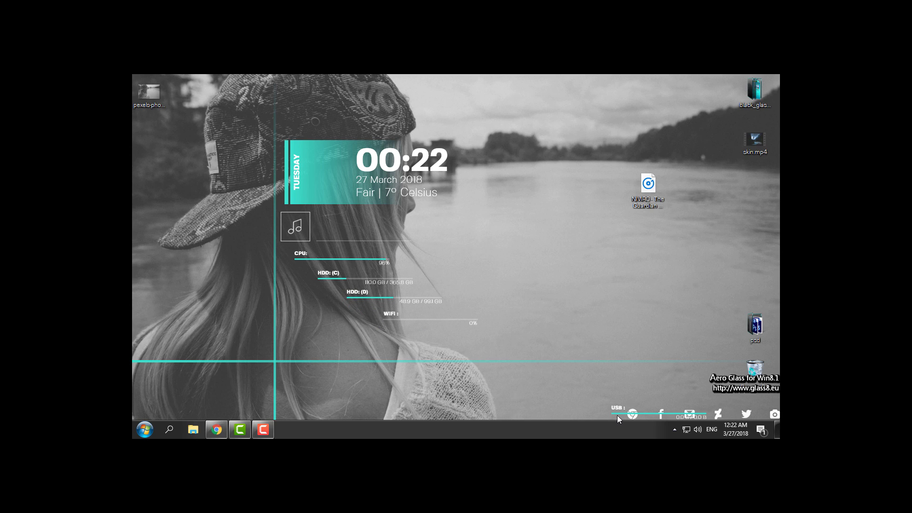
# Raise the social icons above the teal line and place the USB meter under WiFi
pyautogui.moveTo(620, 414); pyautogui.dragTo(583, 346)
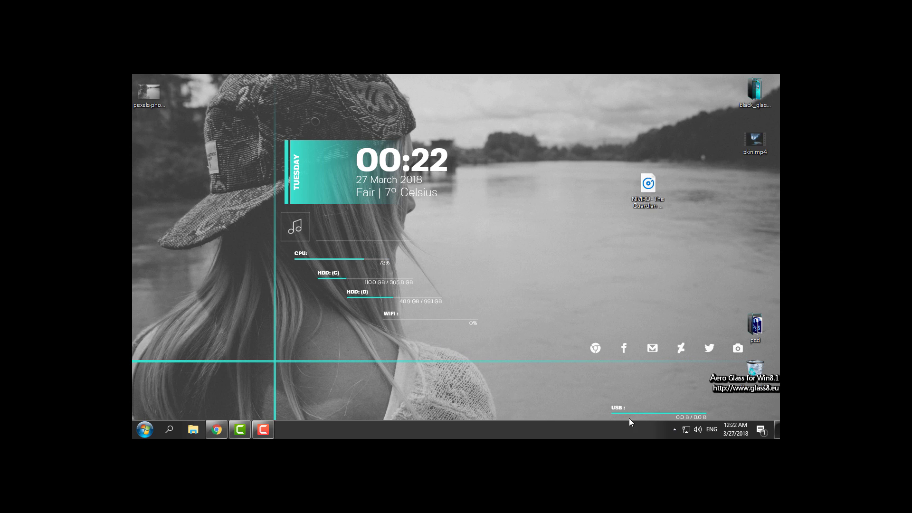
pyautogui.moveTo(626, 413); pyautogui.dragTo(553, 375)
pyautogui.moveTo(626, 413); pyautogui.dragTo(456, 343)
pyautogui.moveTo(315, 184); pyautogui.dragTo(317, 184)
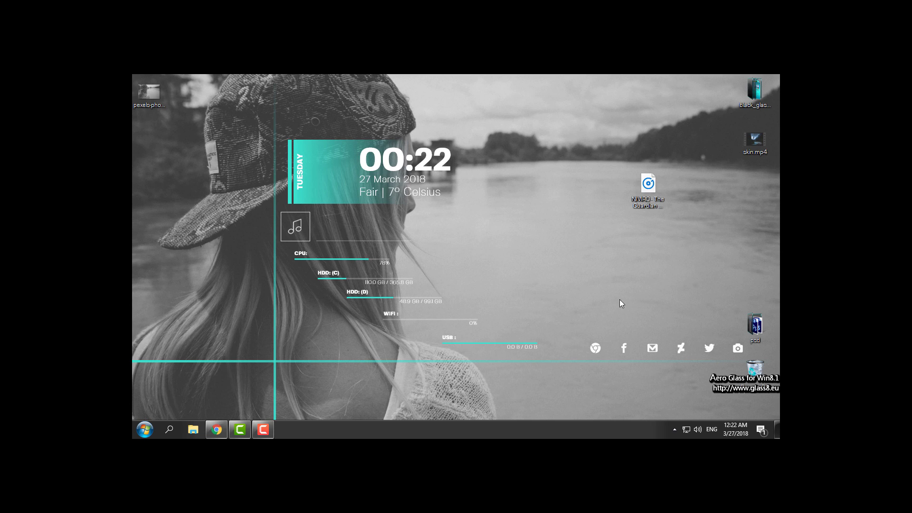
# Open Manage Rainmeter from the Rainmeter tray icon menu
pyautogui.click(675, 429)
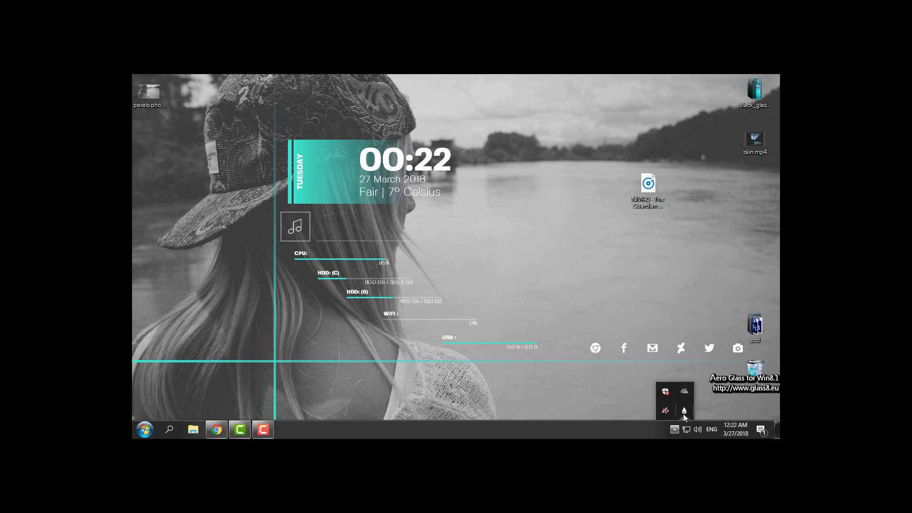
pyautogui.rightClick(683, 414)
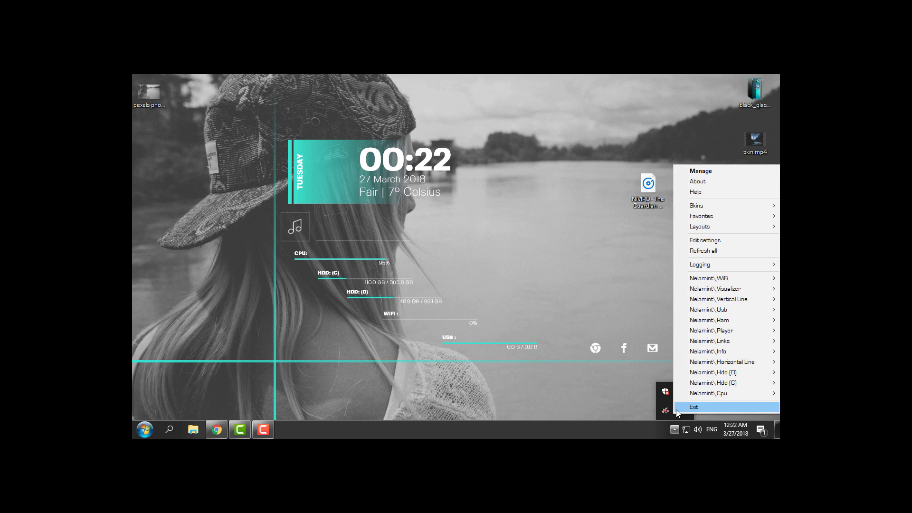
pyautogui.click(674, 429)
pyautogui.click(675, 429)
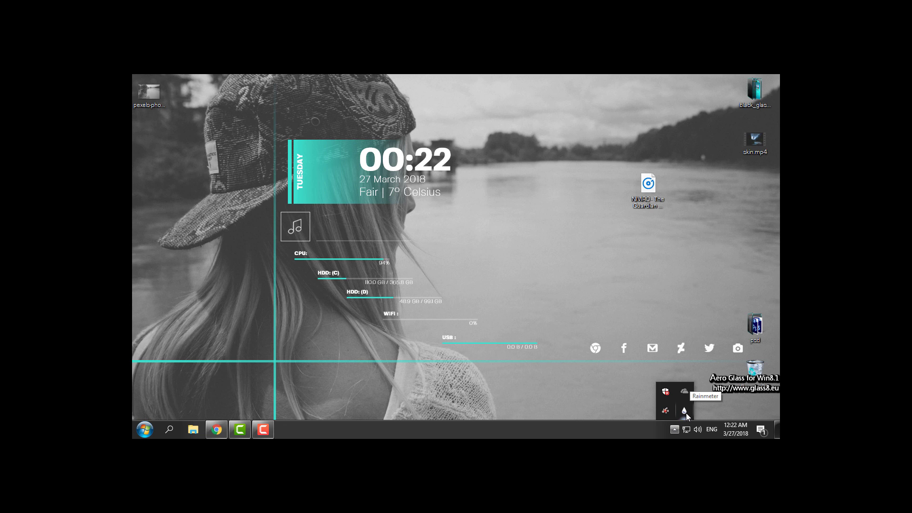
pyautogui.rightClick(686, 412)
pyautogui.click(701, 171)
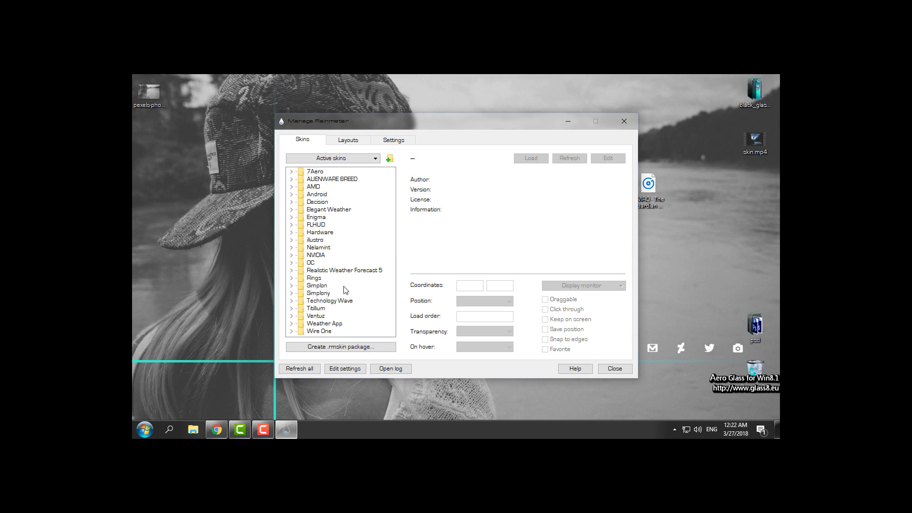
# Expand Nelamint > Settings in the skin manager and bring up Settings.ini's actions
pyautogui.click(292, 248)
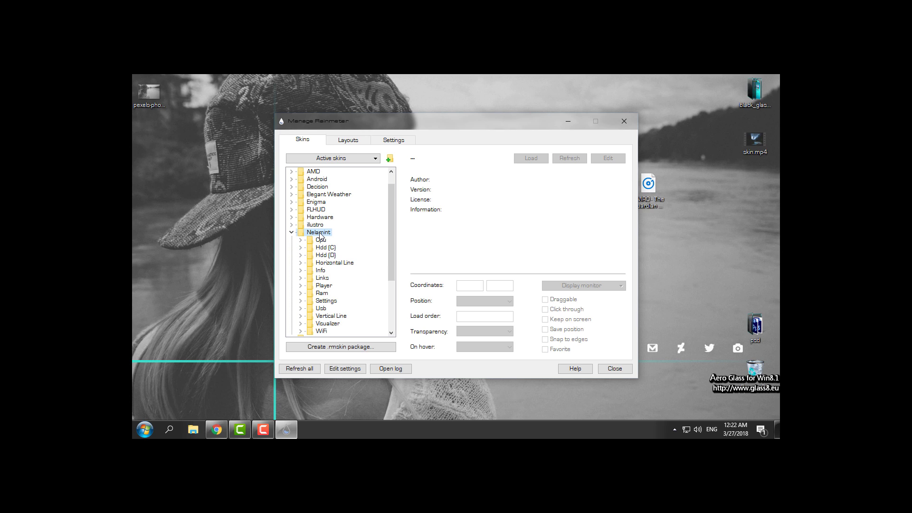
pyautogui.moveTo(364, 124); pyautogui.dragTo(469, 115)
pyautogui.scroll(-2, 447, 264)
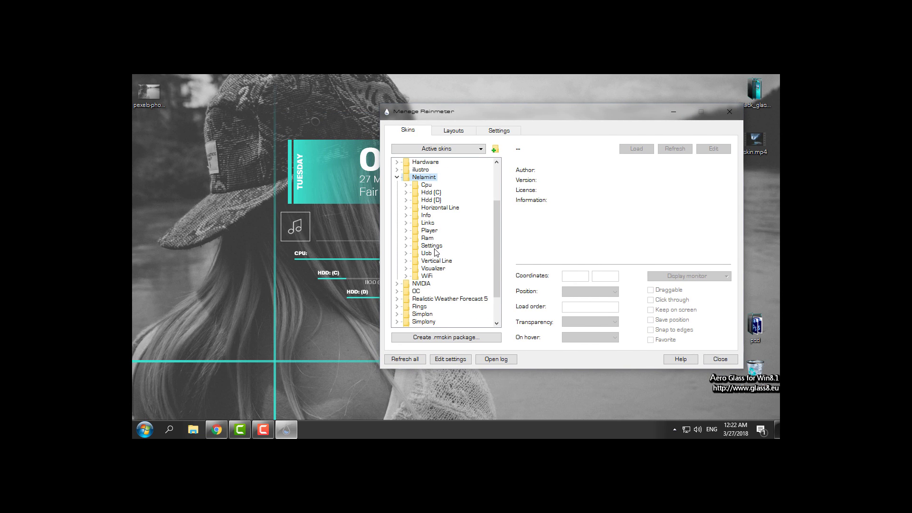
pyautogui.click(406, 246)
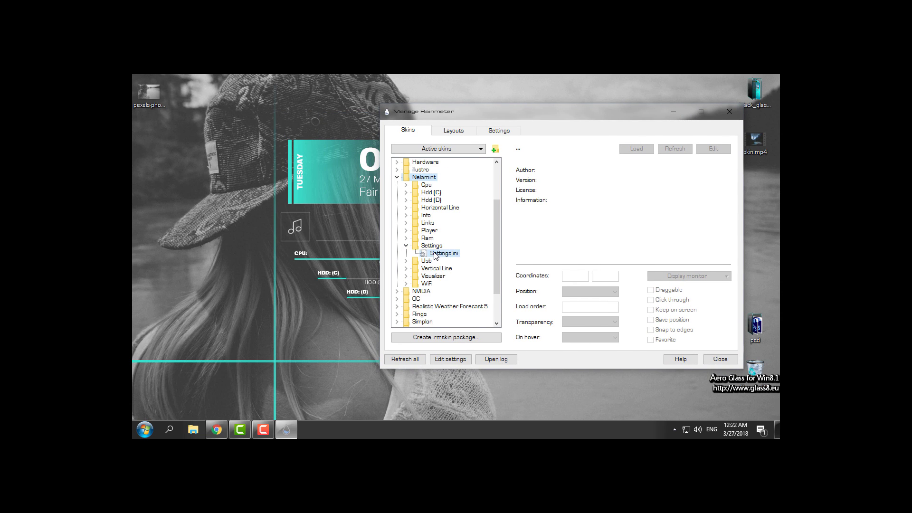
pyautogui.rightClick(436, 253)
# Load the Nelamint Settings.ini skin, close the manager, and move the panel up and right
pyautogui.click(454, 260)
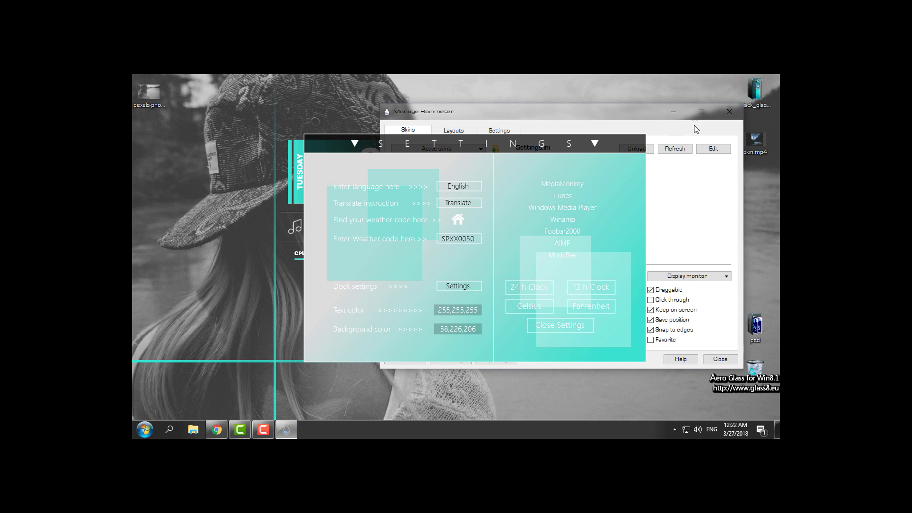
pyautogui.click(729, 112)
pyautogui.moveTo(491, 149); pyautogui.dragTo(599, 122)
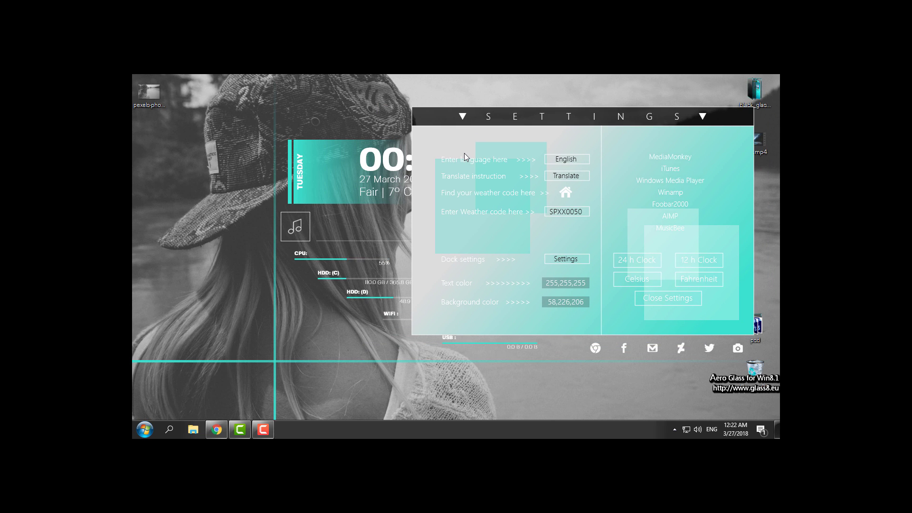
# Change the Nelamint language to French, then back to English
pyautogui.click(571, 162)
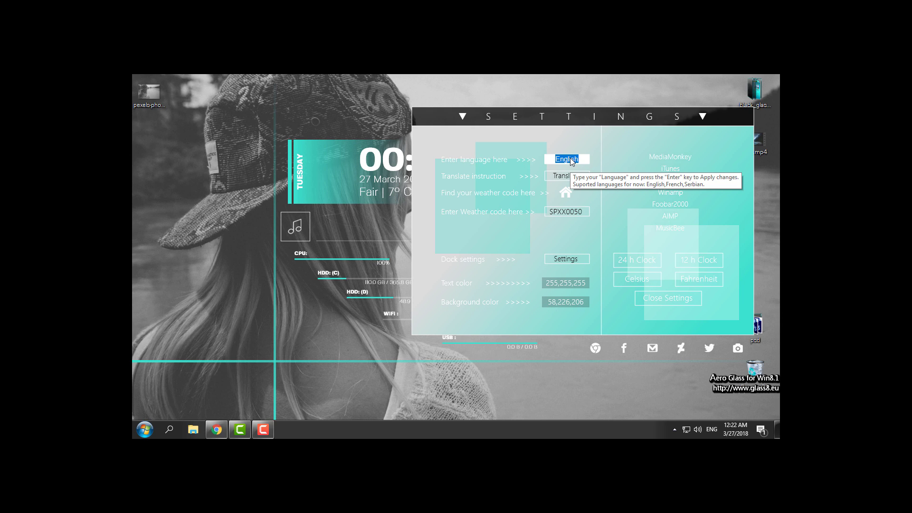
pyautogui.write('French')
pyautogui.press('Return')
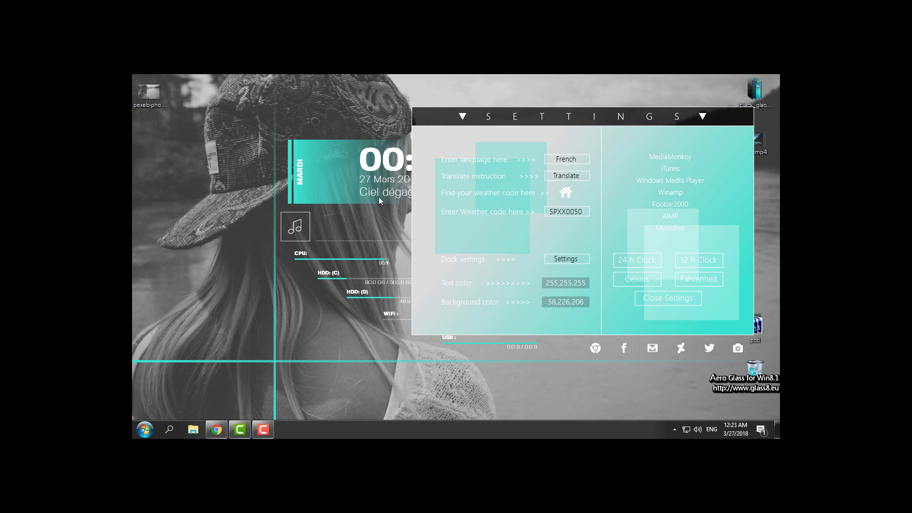
pyautogui.doubleClick(571, 159)
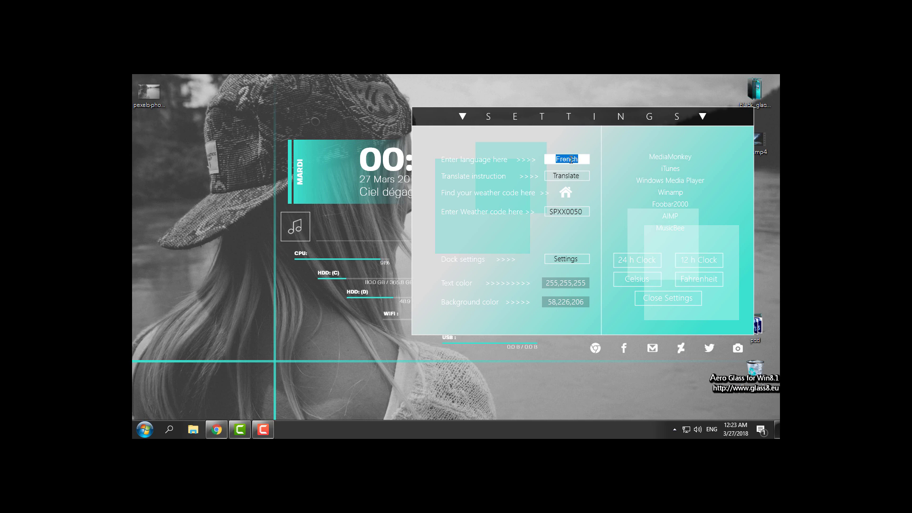
pyautogui.write('Enl')
pyautogui.write('glish')
pyautogui.press('Return')
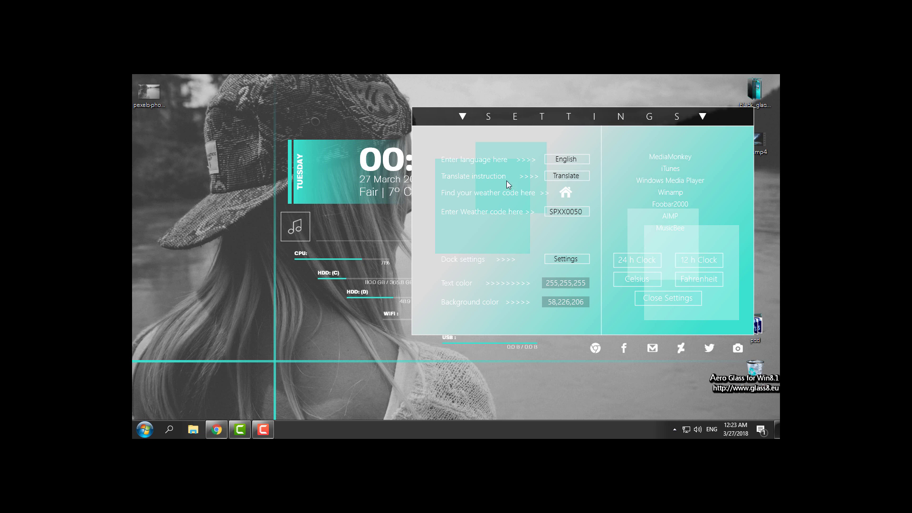
# Open the YourLanguage.inc translation file and highlight its instruction line
pyautogui.click(567, 176)
pyautogui.scroll(-6, 399, 274)
pyautogui.scroll(1, 310, 243)
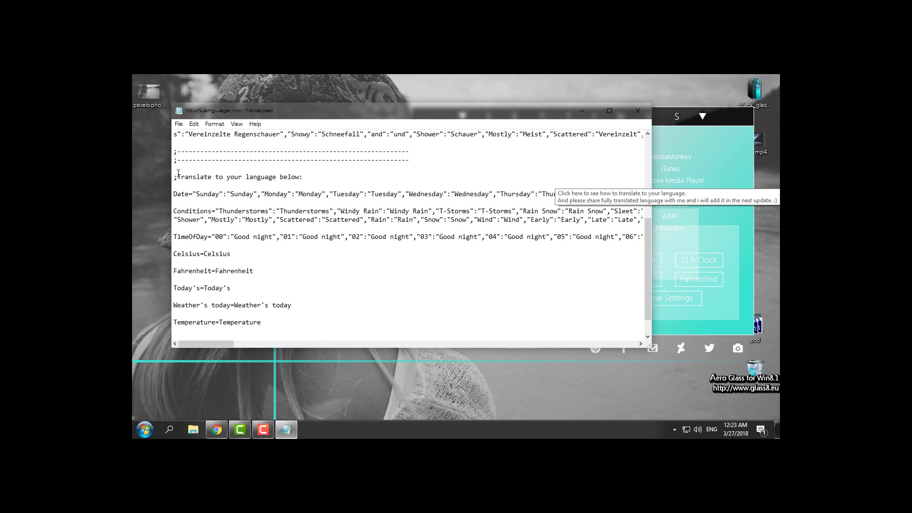
pyautogui.moveTo(177, 177); pyautogui.dragTo(221, 179)
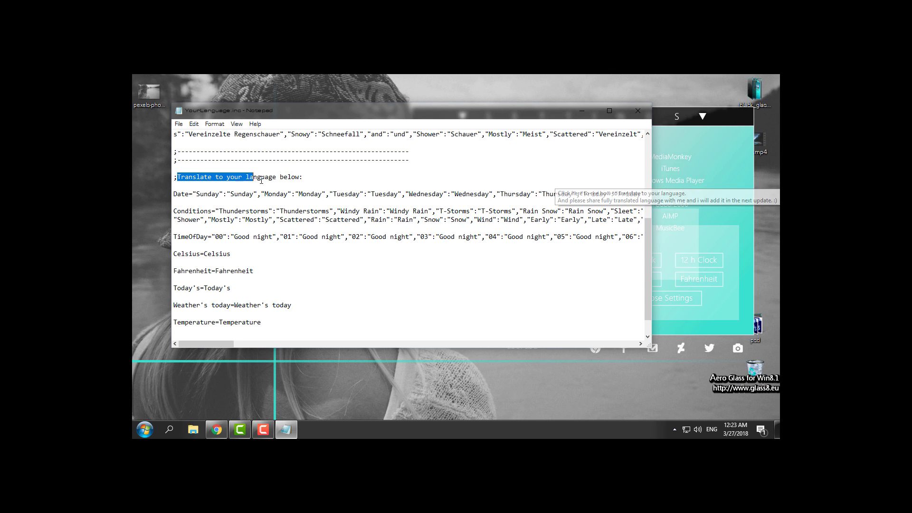
pyautogui.moveTo(268, 180); pyautogui.dragTo(284, 182)
pyautogui.click(305, 178)
pyautogui.scroll(-1, 285, 237)
pyautogui.scroll(5, 238, 262)
# Inspect the translation lines from Date down, then close Notepad
pyautogui.scroll(-3, 219, 281)
pyautogui.scroll(-2, 218, 281)
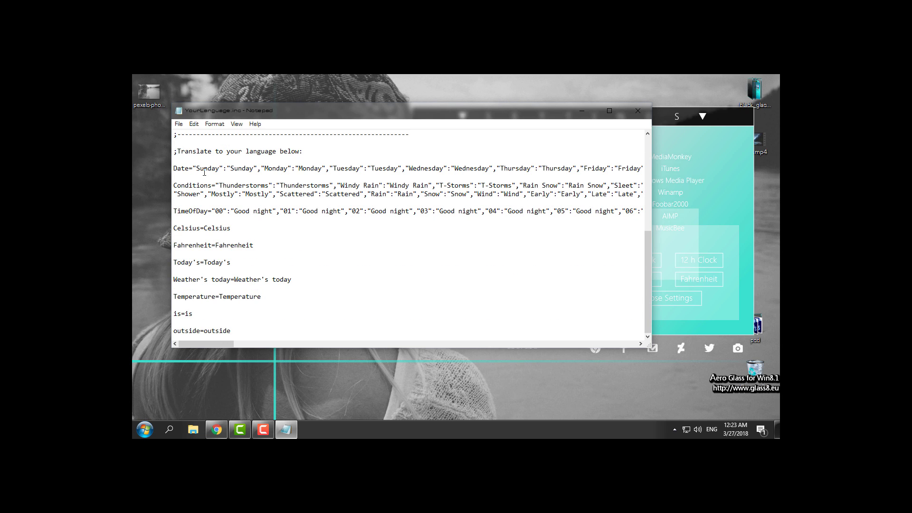
pyautogui.click(221, 169)
pyautogui.doubleClick(232, 168)
pyautogui.click(321, 286)
pyautogui.moveTo(231, 331); pyautogui.dragTo(174, 171)
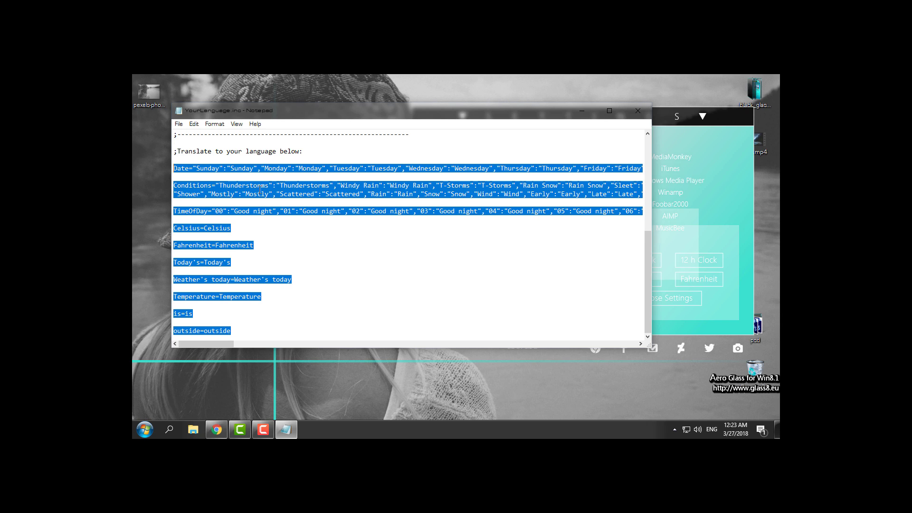
pyautogui.click(243, 333)
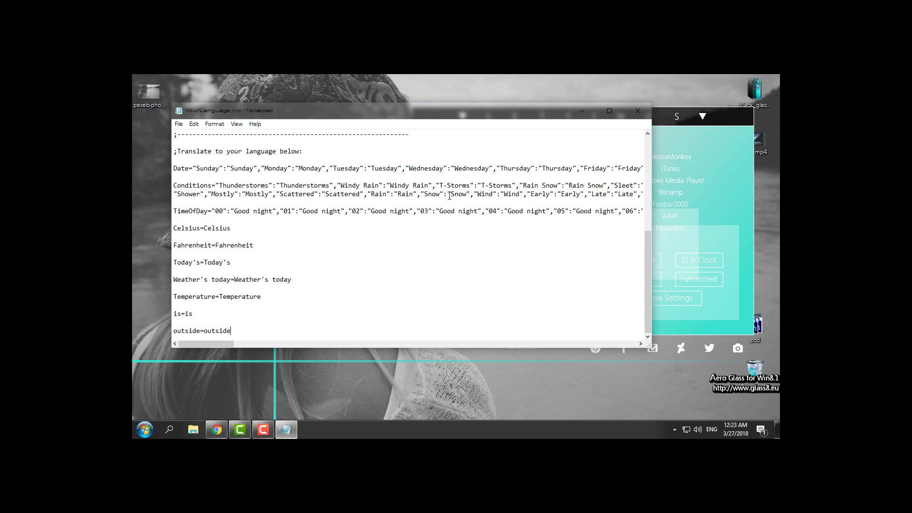
pyautogui.click(638, 111)
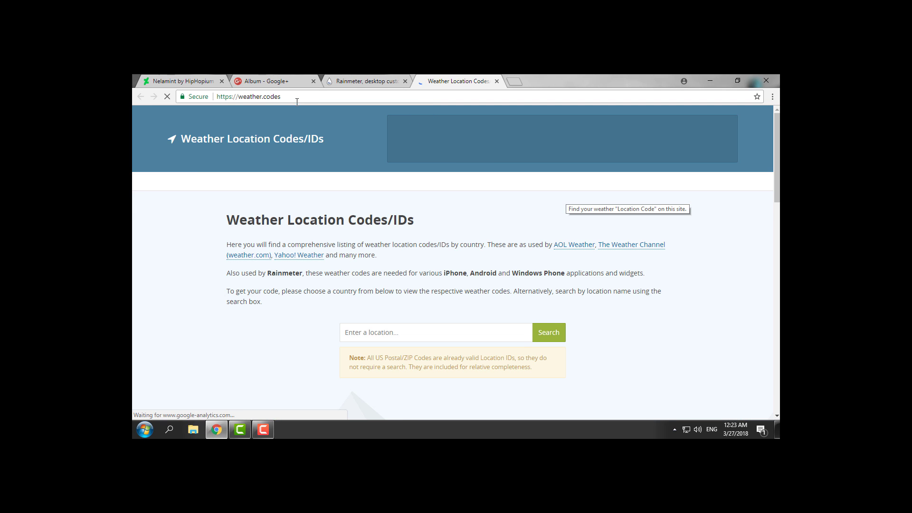
# Search weather.codes for 'banja luka'
pyautogui.scroll(-1, 366, 223)
pyautogui.click(376, 285)
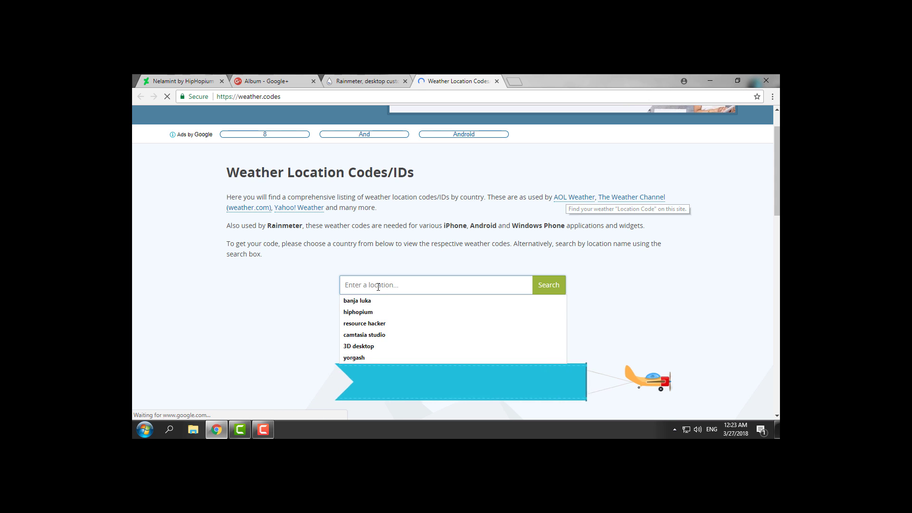
pyautogui.click(371, 301)
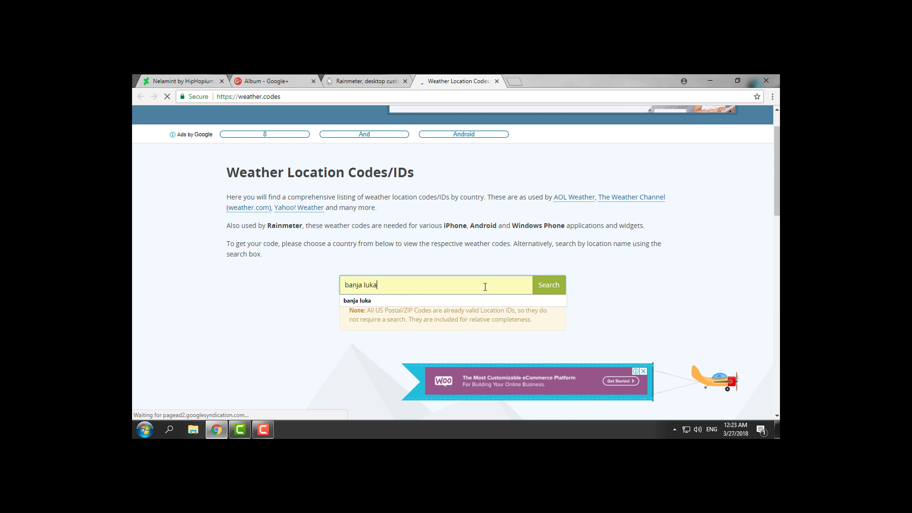
pyautogui.click(547, 290)
pyautogui.click(546, 290)
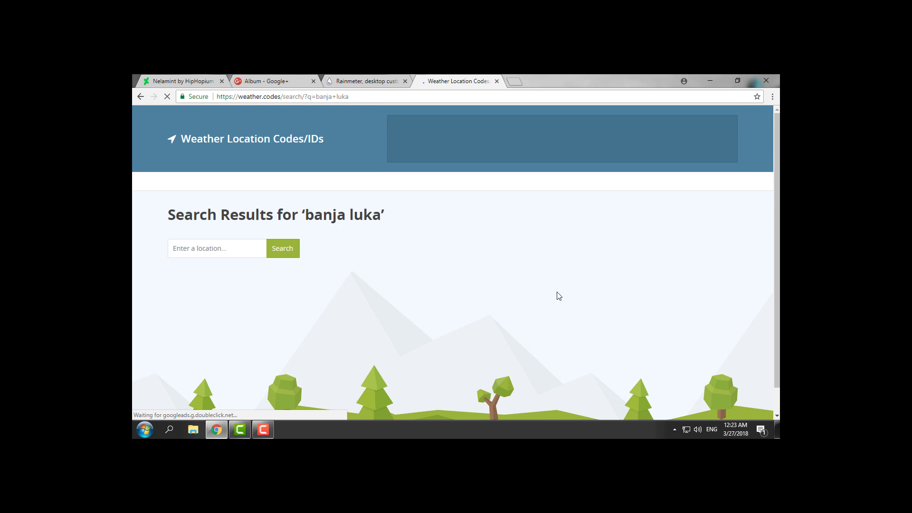
# Copy the location code BKXX0001 and return to the desktop
pyautogui.scroll(-1, 379, 227)
pyautogui.moveTo(326, 209); pyautogui.dragTo(355, 212)
pyautogui.rightClick(356, 212)
pyautogui.click(369, 218)
pyautogui.press('super+d')
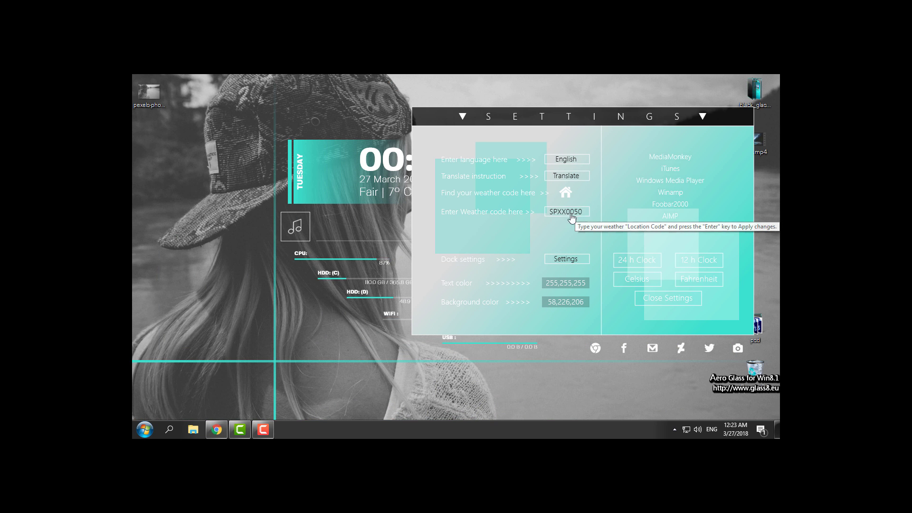
# Paste BKXX0001 over SPXX0050 in the weather code field, apply it, and lower the panel
pyautogui.click(570, 213)
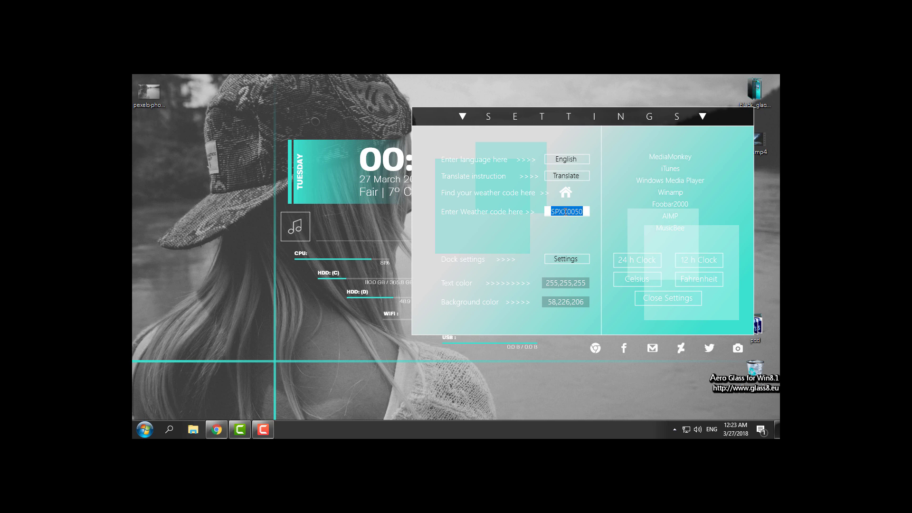
pyautogui.rightClick(563, 212)
pyautogui.click(585, 251)
pyautogui.press('Return')
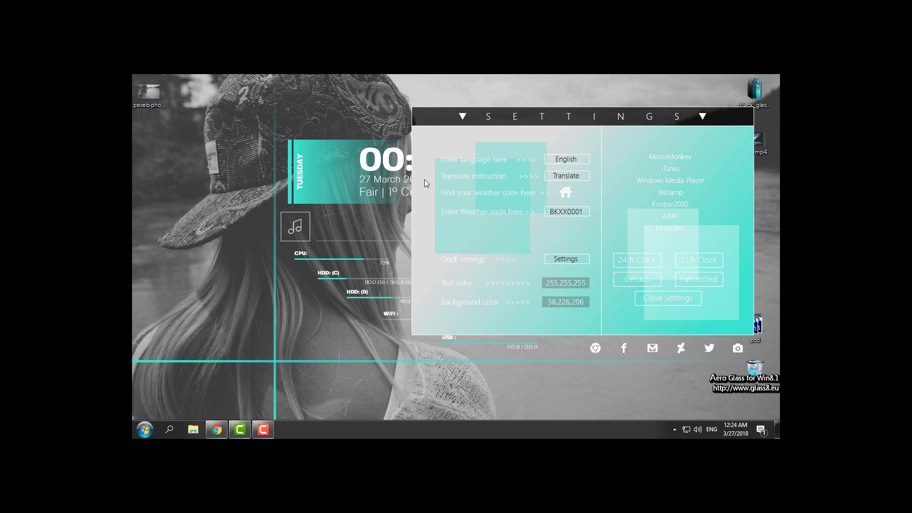
pyautogui.moveTo(470, 123); pyautogui.dragTo(495, 156)
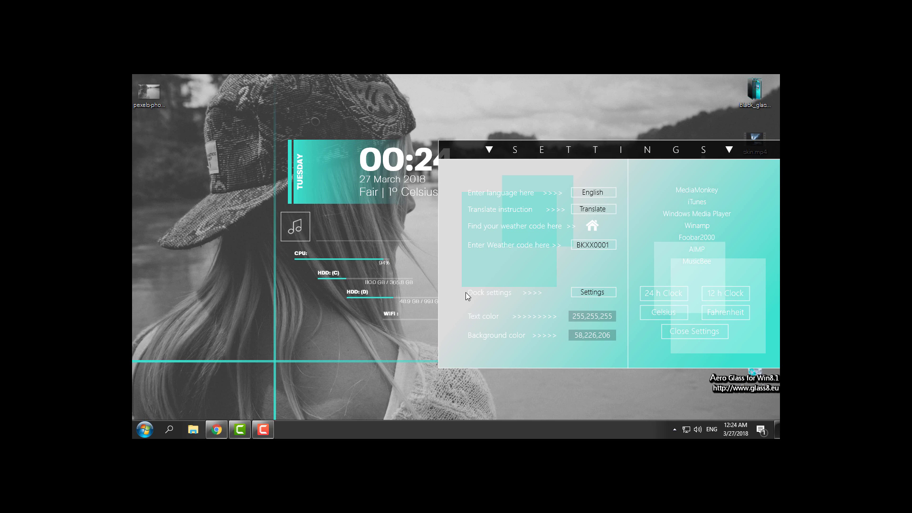
# Open Variables.inc from the dock icon settings and review the CCleaner program example
pyautogui.click(588, 293)
pyautogui.scroll(-5, 576, 182)
pyautogui.scroll(5, 576, 183)
pyautogui.scroll(-5, 576, 183)
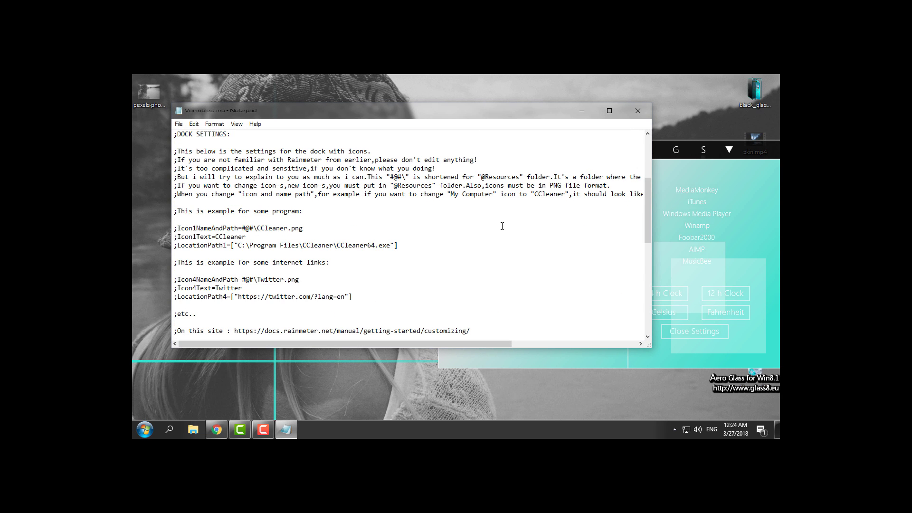
pyautogui.scroll(-1, 472, 233)
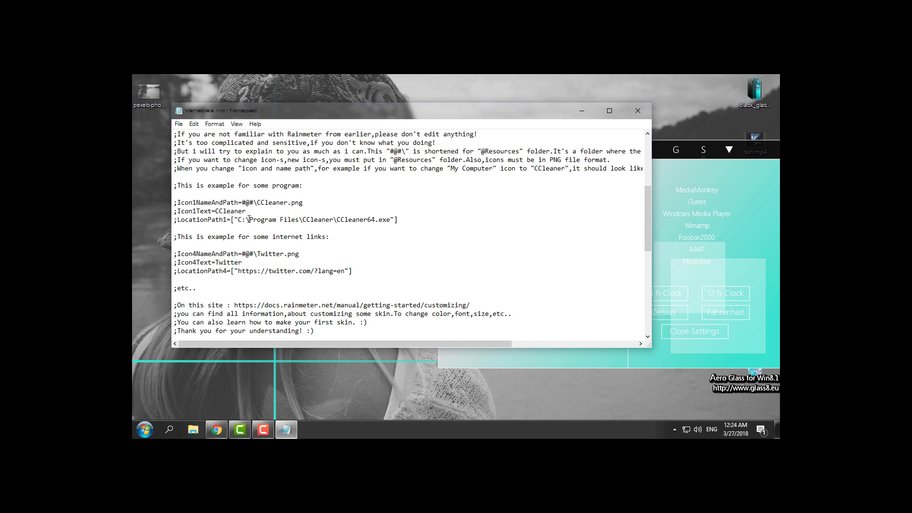
pyautogui.moveTo(242, 220); pyautogui.dragTo(287, 219)
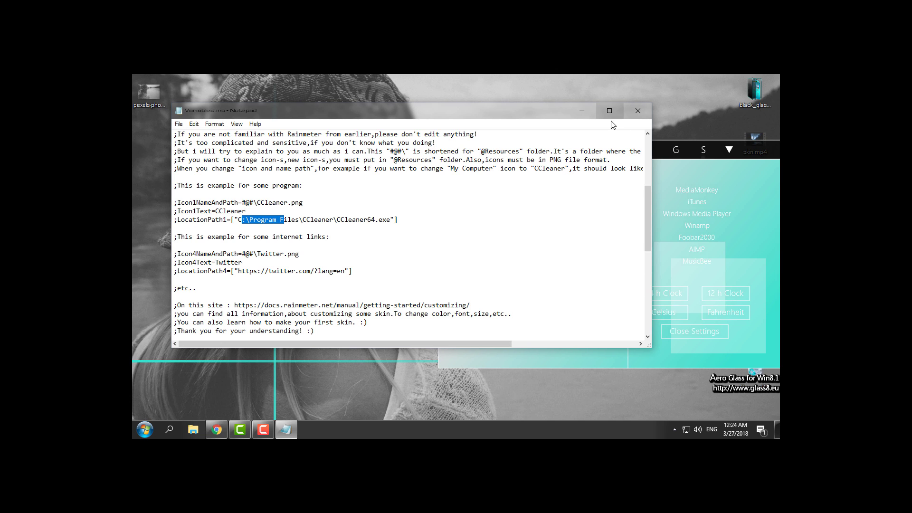
pyautogui.moveTo(519, 119); pyautogui.dragTo(444, 91)
pyautogui.moveTo(642, 148); pyautogui.dragTo(622, 105)
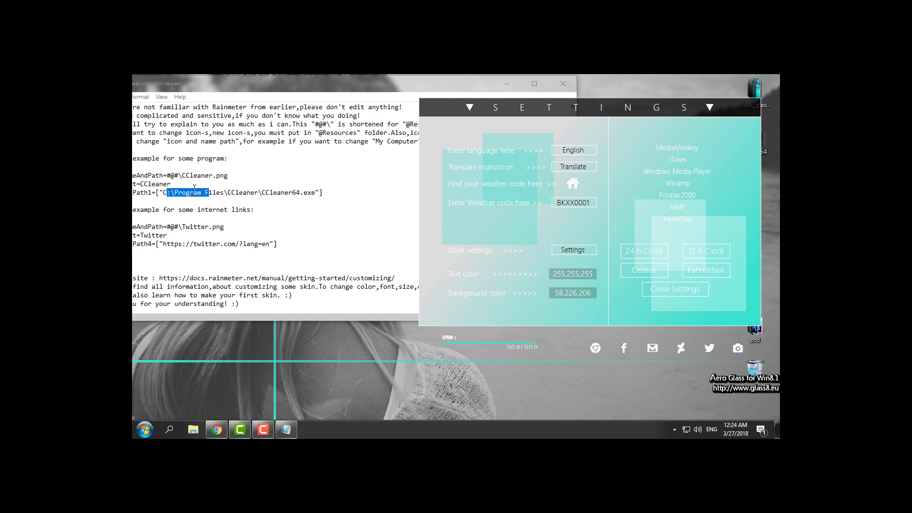
pyautogui.click(213, 193)
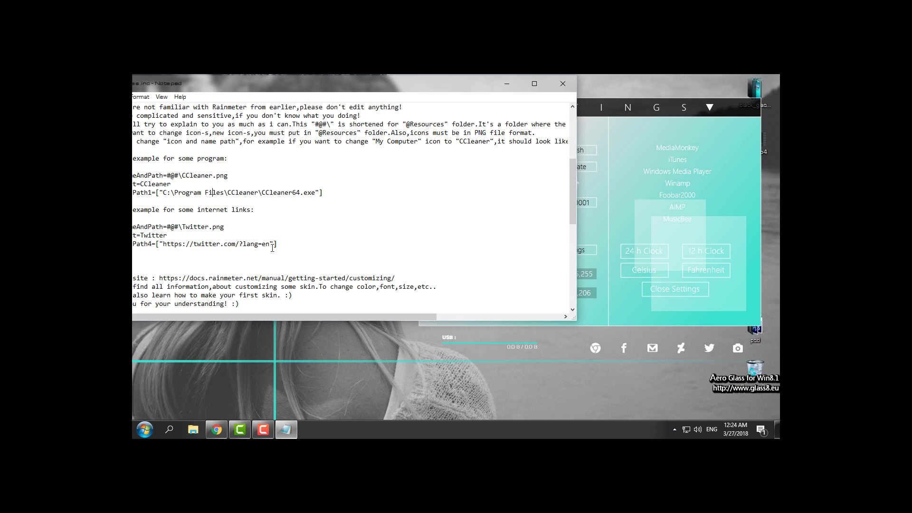
# Read down through the Internet Links examples, then close Notepad
pyautogui.moveTo(395, 90); pyautogui.dragTo(508, 116)
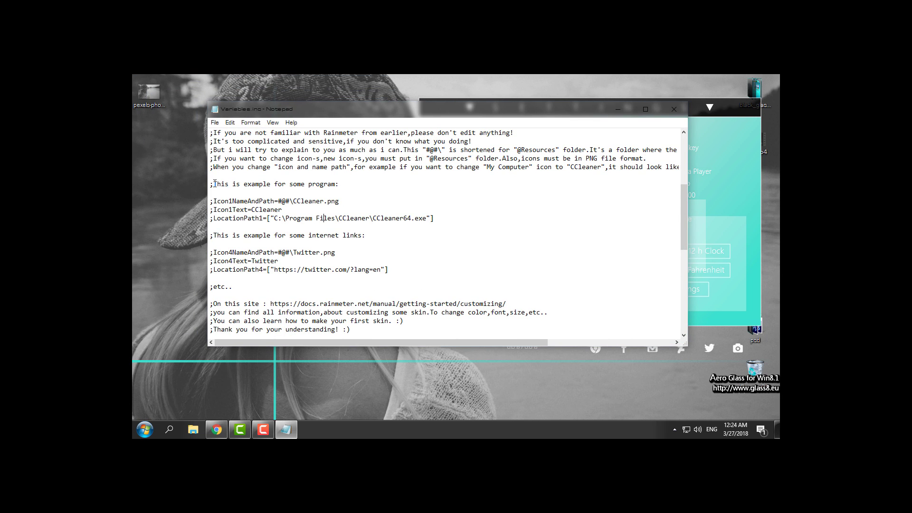
pyautogui.moveTo(214, 184); pyautogui.dragTo(248, 184)
pyautogui.click(346, 185)
pyautogui.scroll(-4, 346, 184)
pyautogui.scroll(-4, 388, 234)
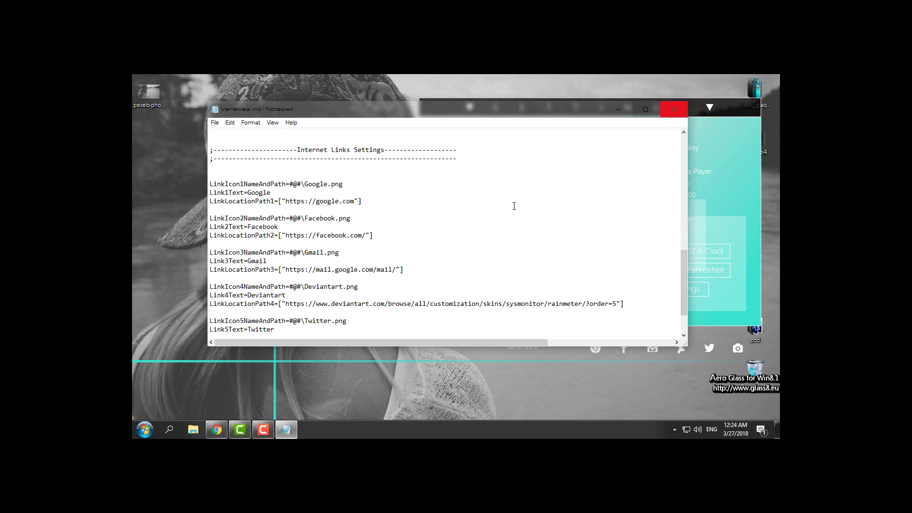
pyautogui.scroll(-2, 446, 251)
pyautogui.scroll(2, 446, 251)
pyautogui.click(671, 115)
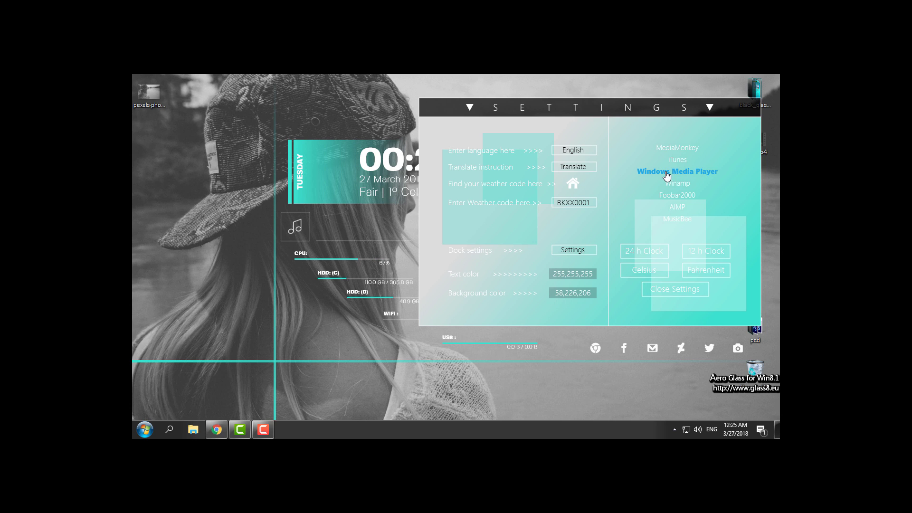
# Choose Windows Media Player as Nelamint's music player, then move the settings panel and bring up its options
pyautogui.click(695, 177)
pyautogui.rightClick(723, 108)
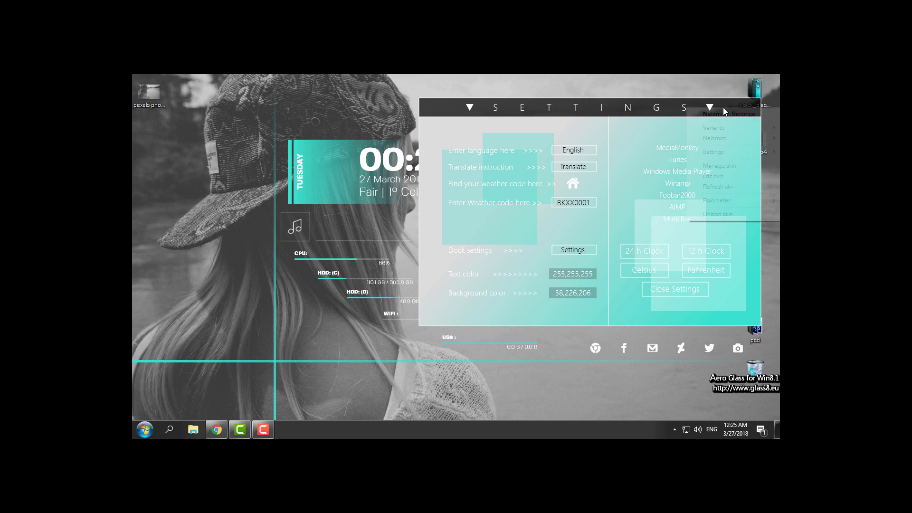
pyautogui.moveTo(641, 109); pyautogui.dragTo(590, 101)
pyautogui.rightClick(548, 96)
# Unload the Nelamint settings panel, then open the NIVIRO mp3 and close Groove Music
pyautogui.click(578, 202)
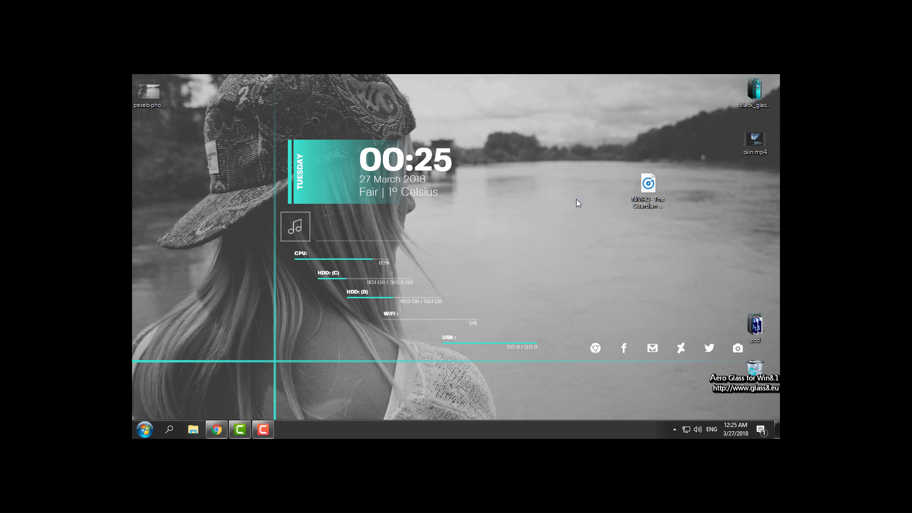
pyautogui.click(649, 194)
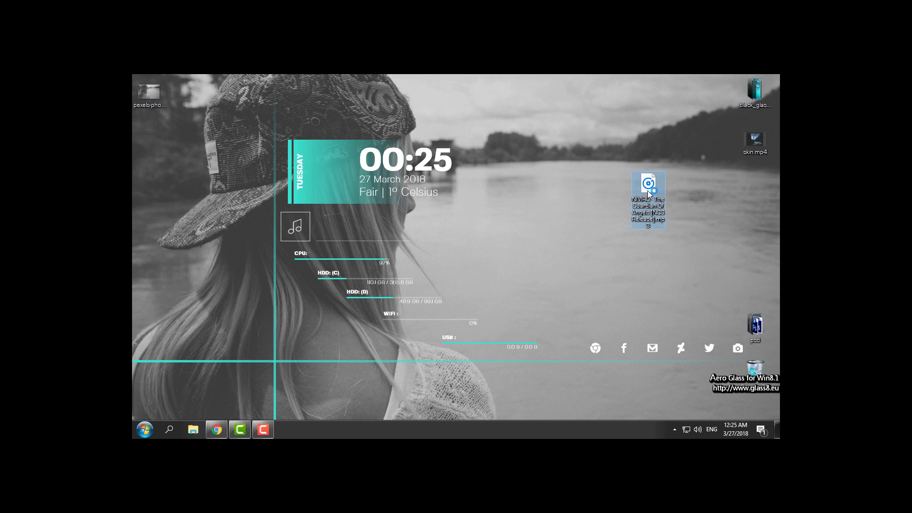
pyautogui.doubleClick(648, 194)
pyautogui.click(550, 112)
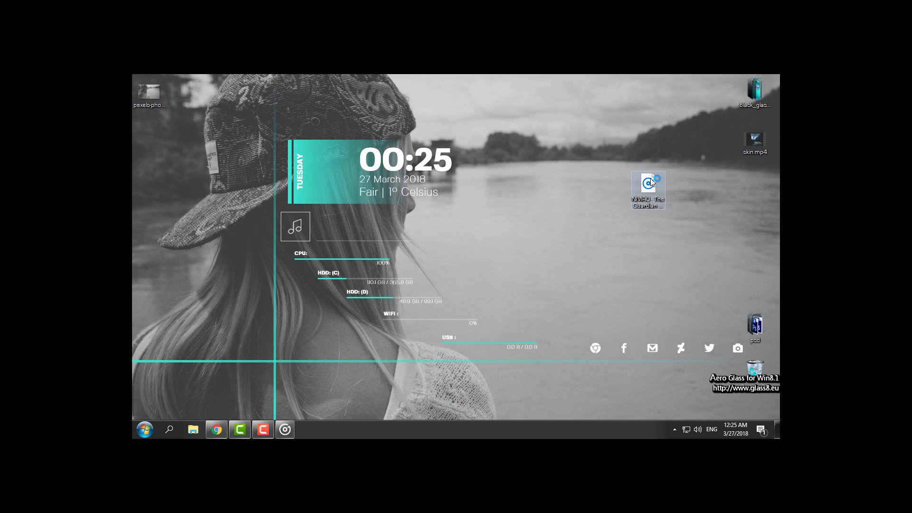
# Play NIVIRO – The Guardian Of Angels in Windows Media Player and minimize the player
pyautogui.rightClick(651, 179)
pyautogui.moveTo(566, 246)
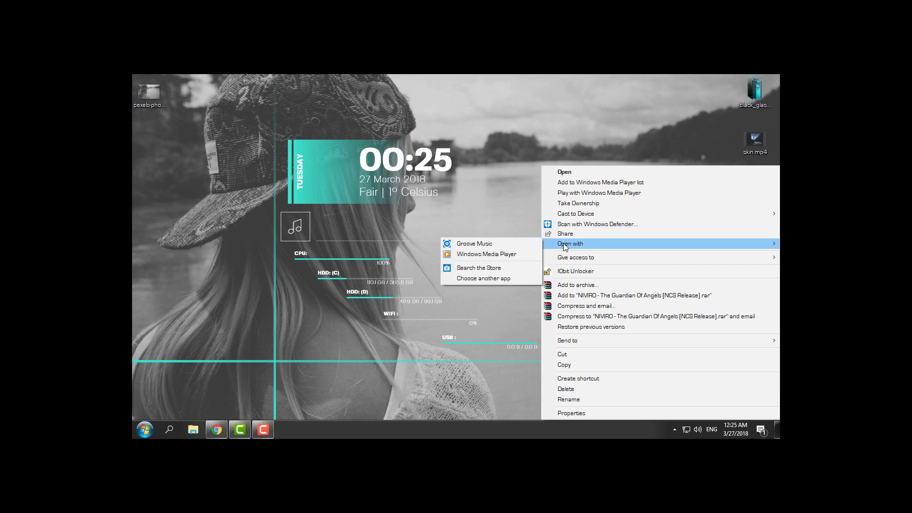
pyautogui.click(496, 257)
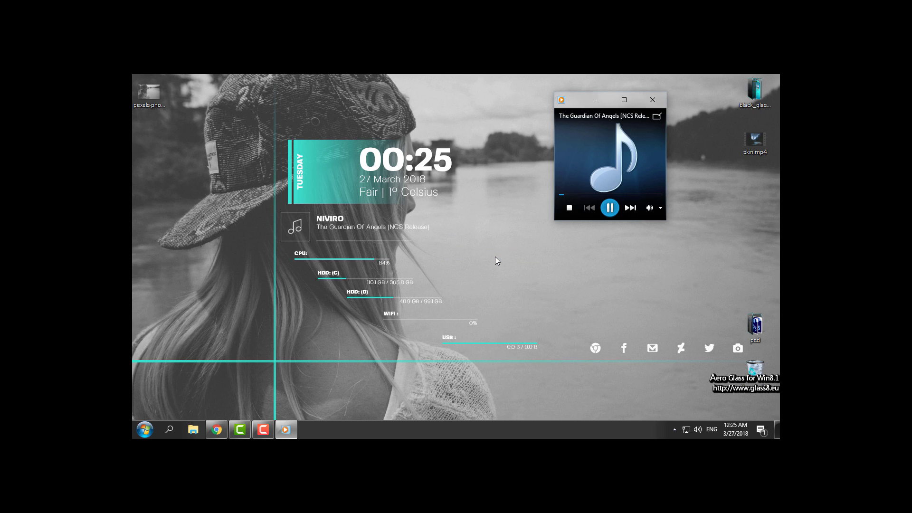
pyautogui.click(591, 100)
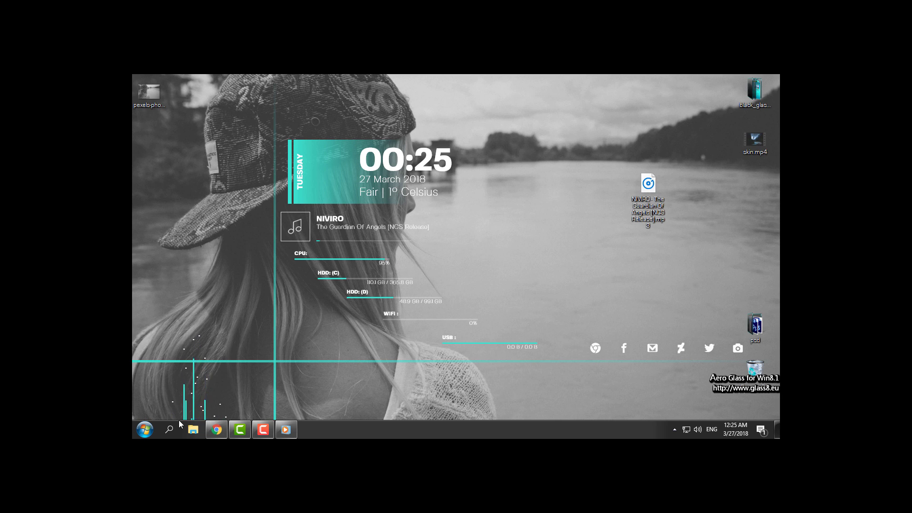
# Rest the equalizer on the lowered cyan line and nudge the shortcut icons left and down
pyautogui.moveTo(183, 411); pyautogui.dragTo(172, 329)
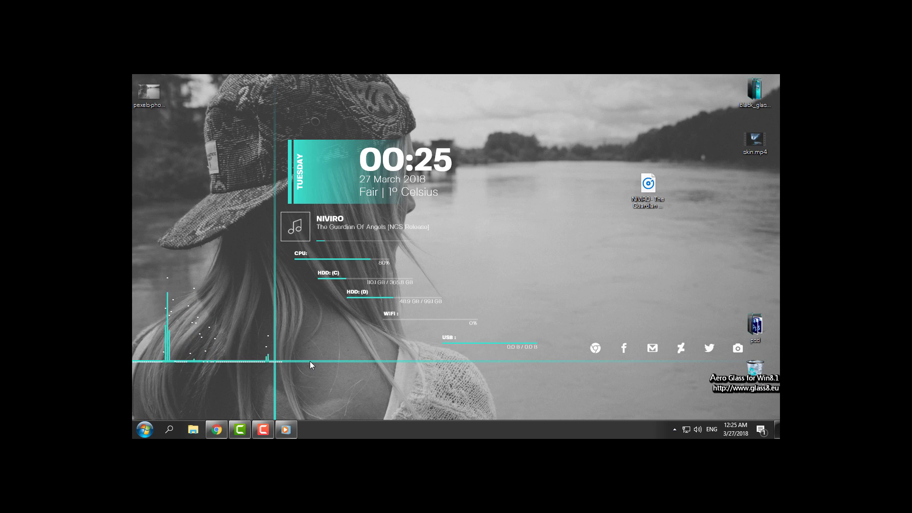
pyautogui.moveTo(310, 361); pyautogui.dragTo(309, 374)
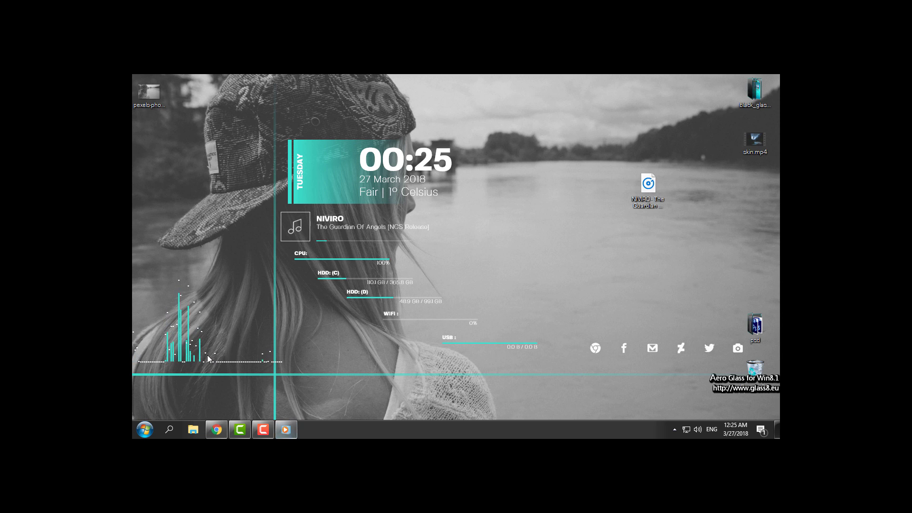
pyautogui.moveTo(201, 356); pyautogui.dragTo(195, 368)
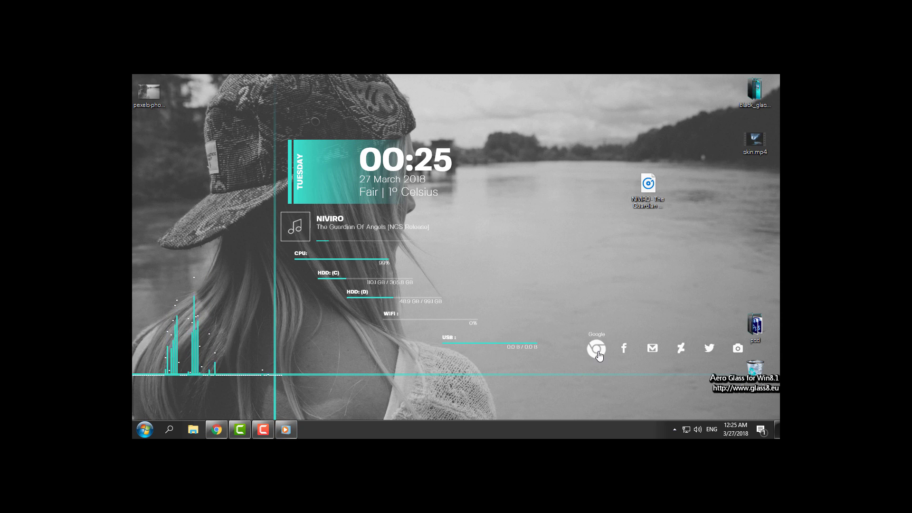
pyautogui.moveTo(597, 358); pyautogui.dragTo(588, 374)
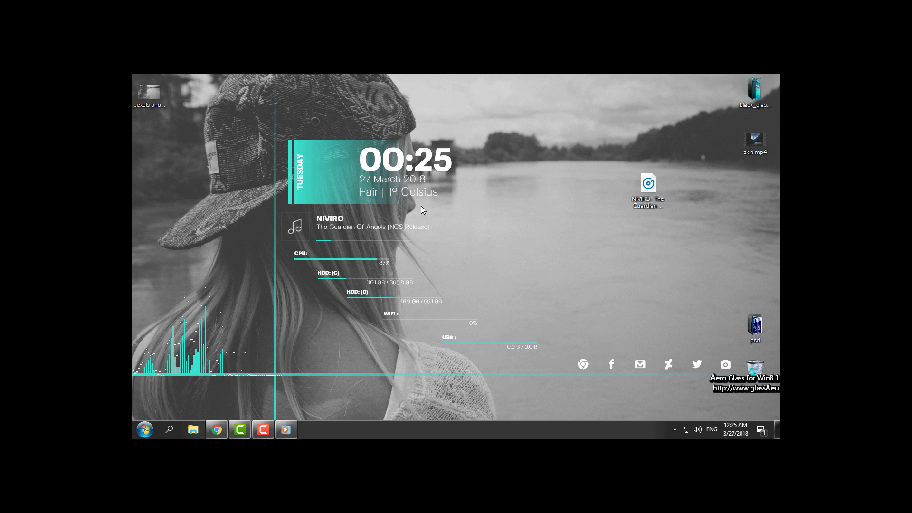
# Realign the USB, WiFi, HDD (D), HDD (C) and CPU meters
pyautogui.moveTo(473, 343); pyautogui.dragTo(484, 354)
pyautogui.moveTo(447, 321); pyautogui.dragTo(460, 329)
pyautogui.moveTo(384, 297); pyautogui.dragTo(399, 307)
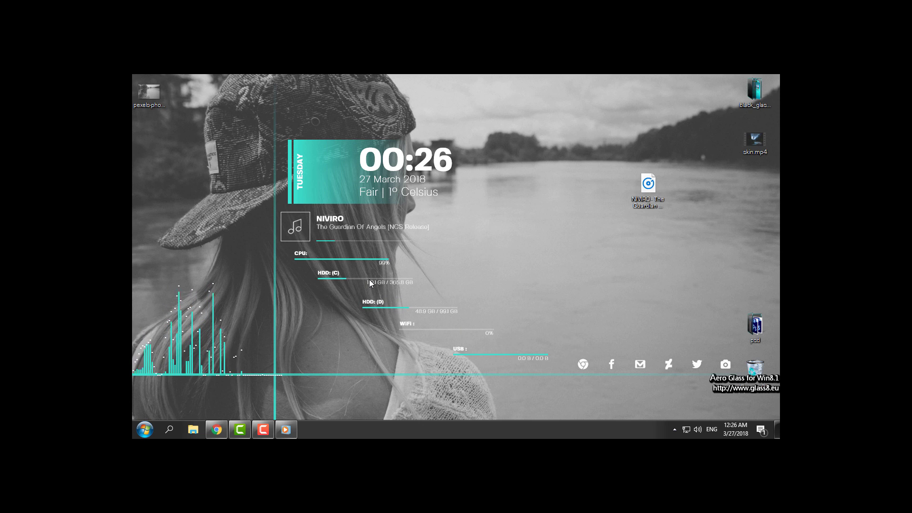
pyautogui.moveTo(369, 281); pyautogui.dragTo(384, 286)
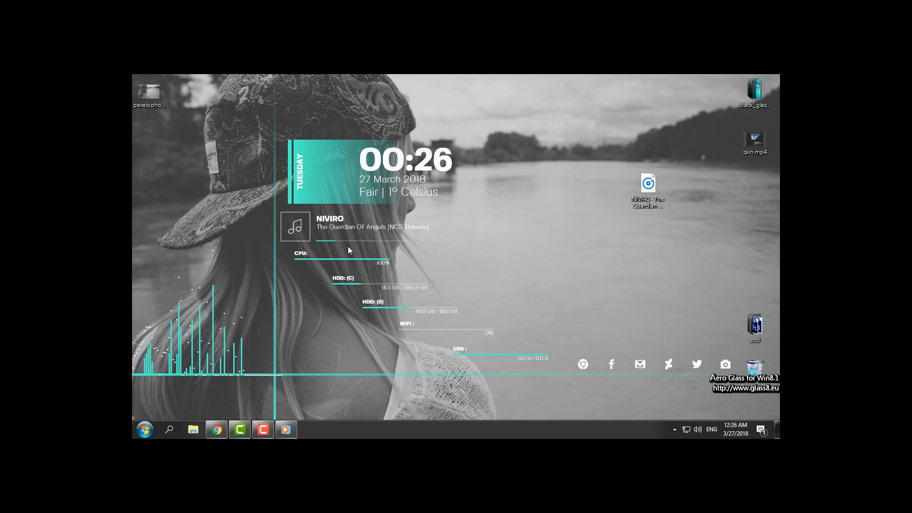
pyautogui.moveTo(350, 260); pyautogui.dragTo(357, 262)
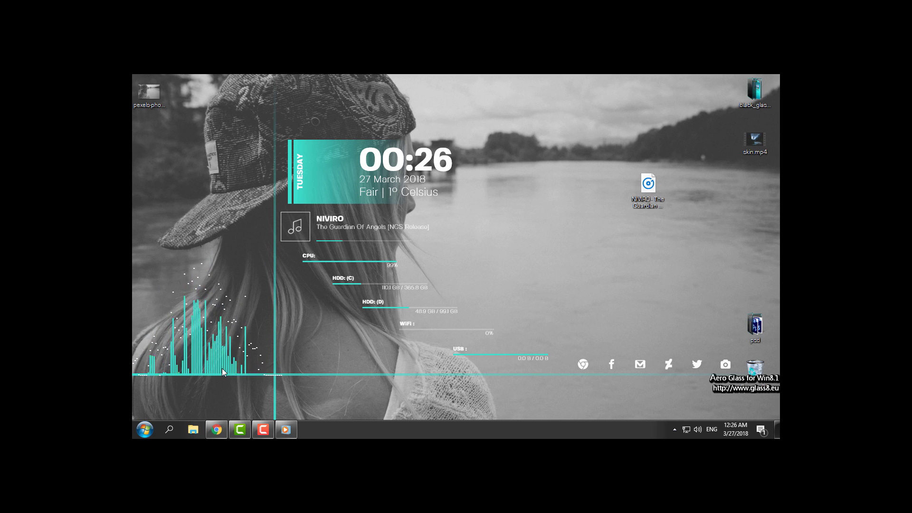
# Turn on 'Automatically hide the taskbar in desktop mode' in Taskbar settings, then close Settings
pyautogui.rightClick(364, 395)
pyautogui.press('Escape')
pyautogui.rightClick(355, 431)
pyautogui.click(345, 432)
pyautogui.rightClick(346, 431)
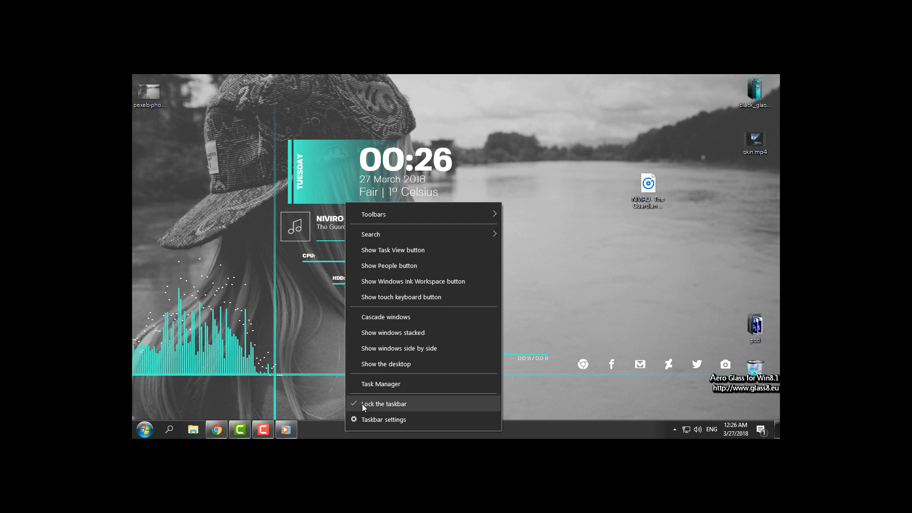
pyautogui.click(399, 421)
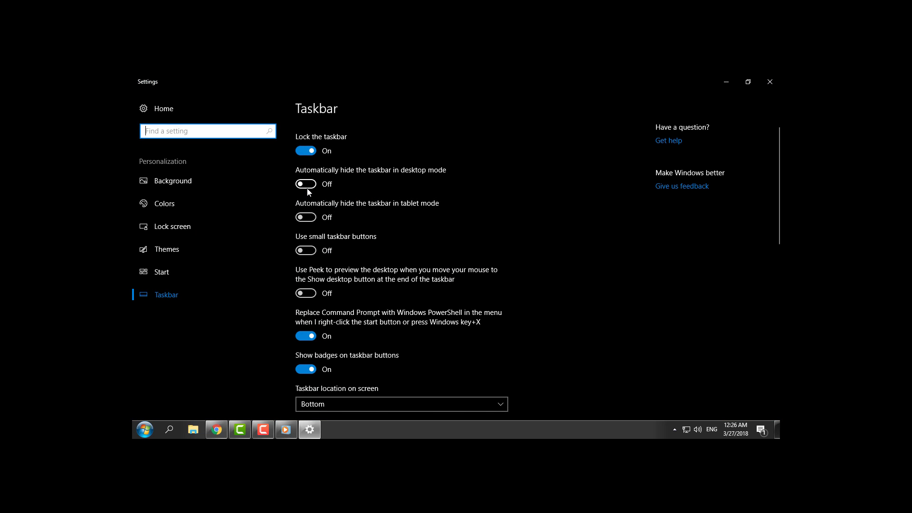
pyautogui.click(307, 188)
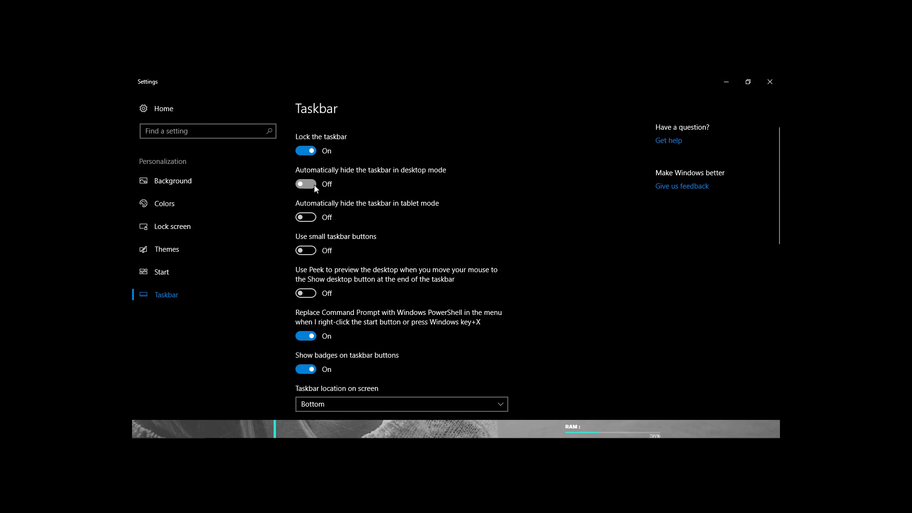
pyautogui.click(769, 85)
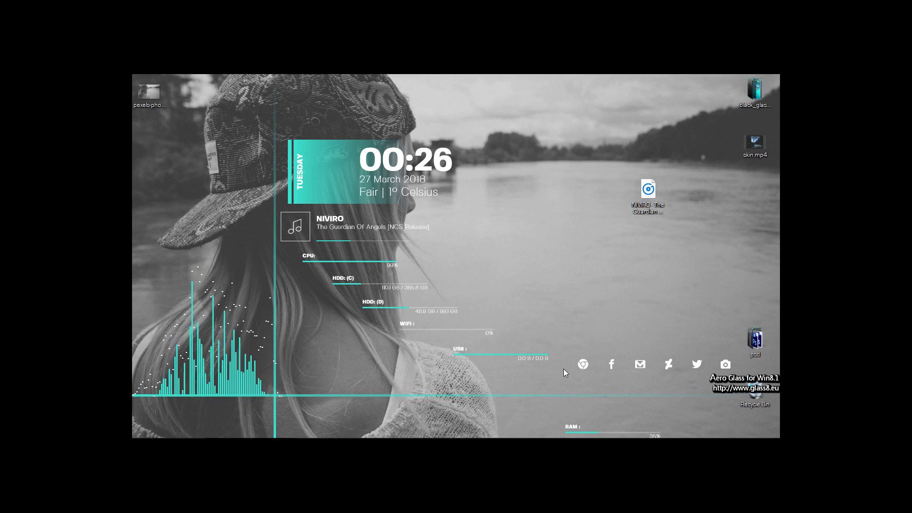
pyautogui.click(610, 295)
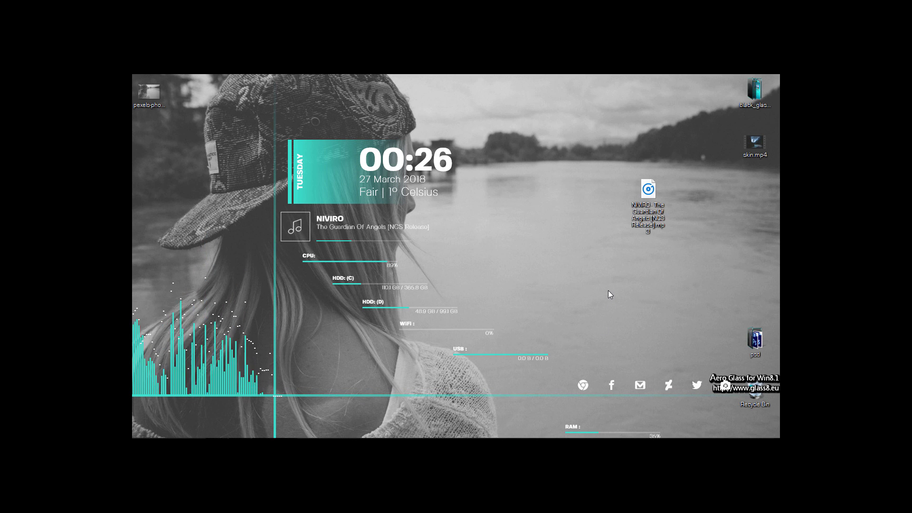